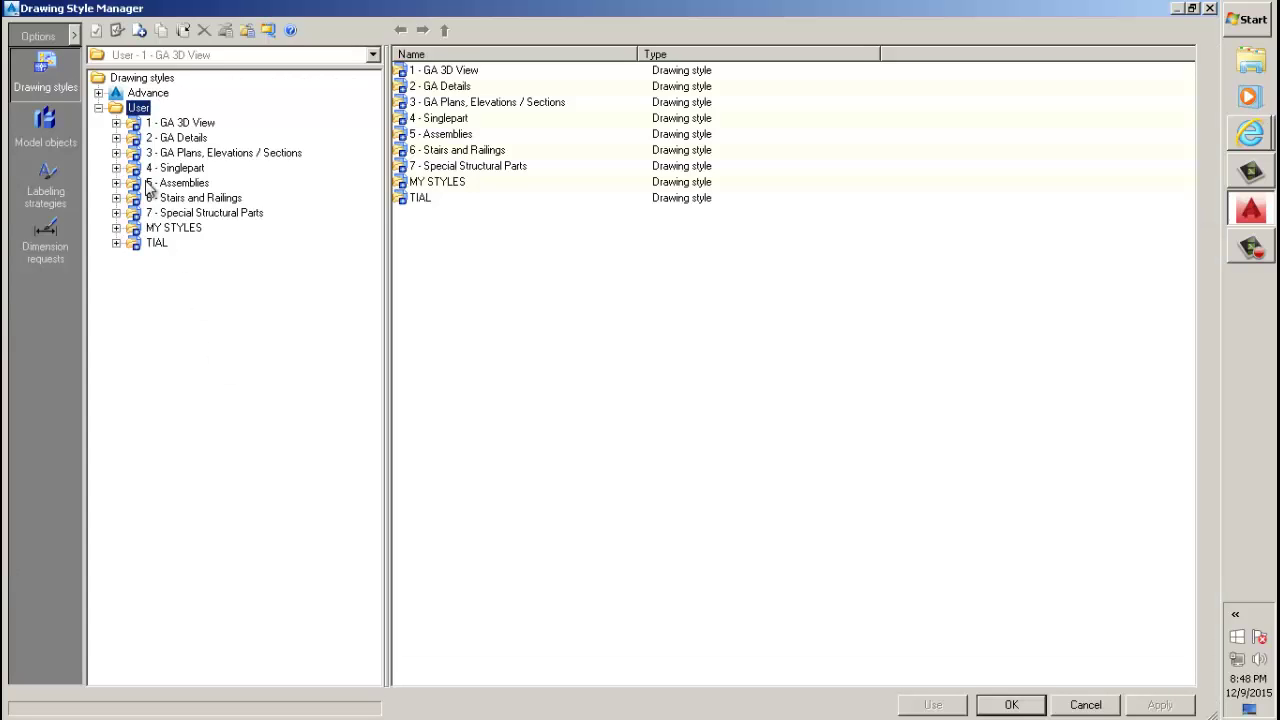
Browse the user drawing styles, including MY STYLES, and open the 2 - Anchor Detail - Front view definition under 2 - GA Details.
{"action": "left_click", "coordinate": [116, 138]}
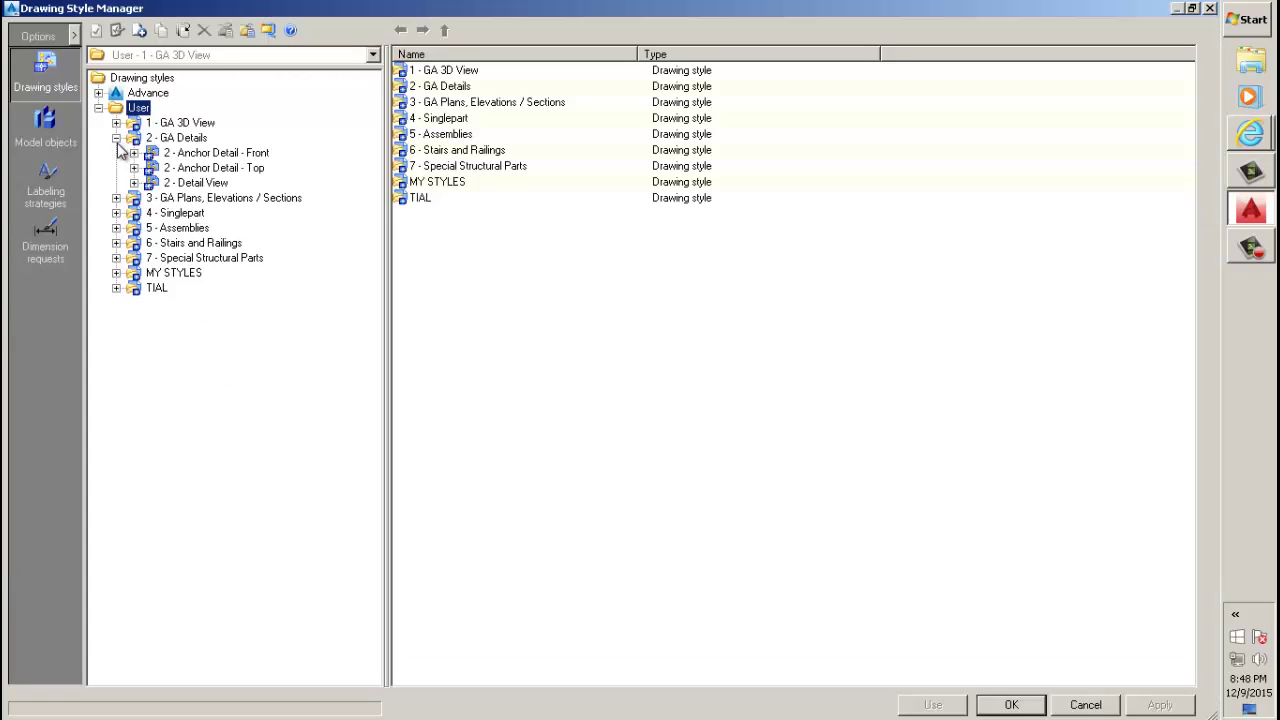
{"action": "left_click", "coordinate": [116, 198]}
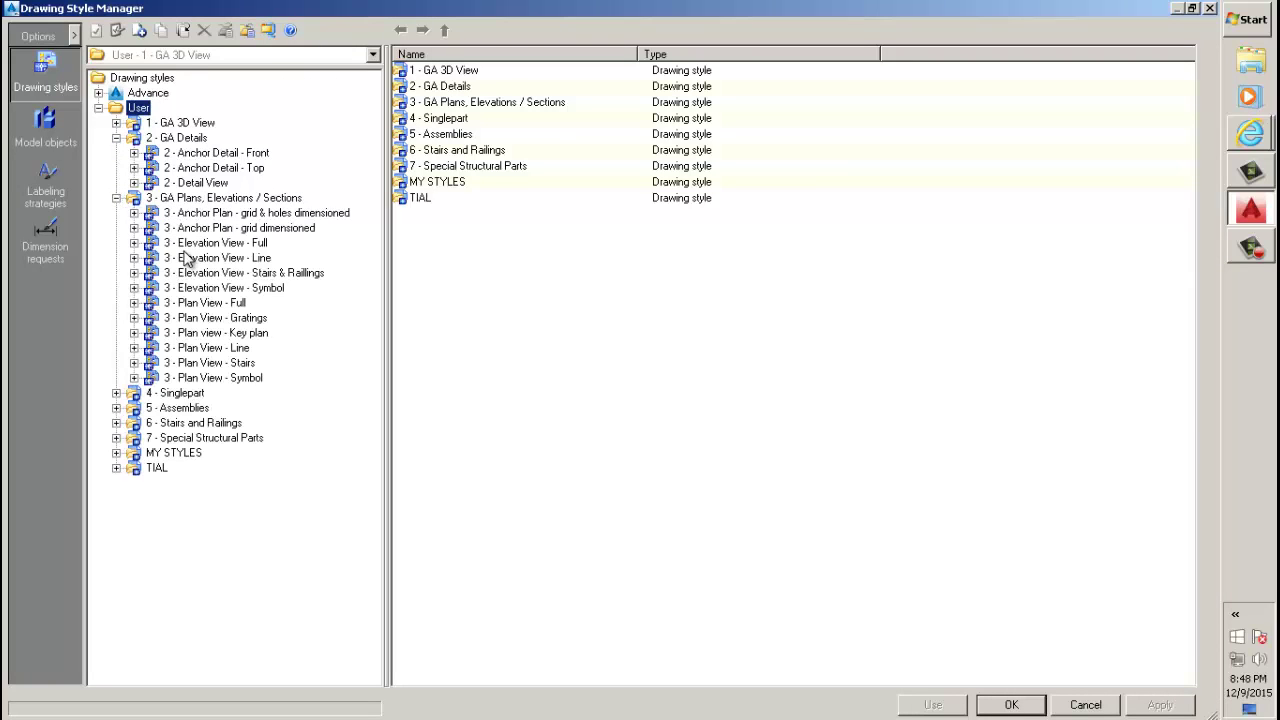
{"action": "left_click", "coordinate": [134, 153]}
{"action": "left_click", "coordinate": [192, 169]}
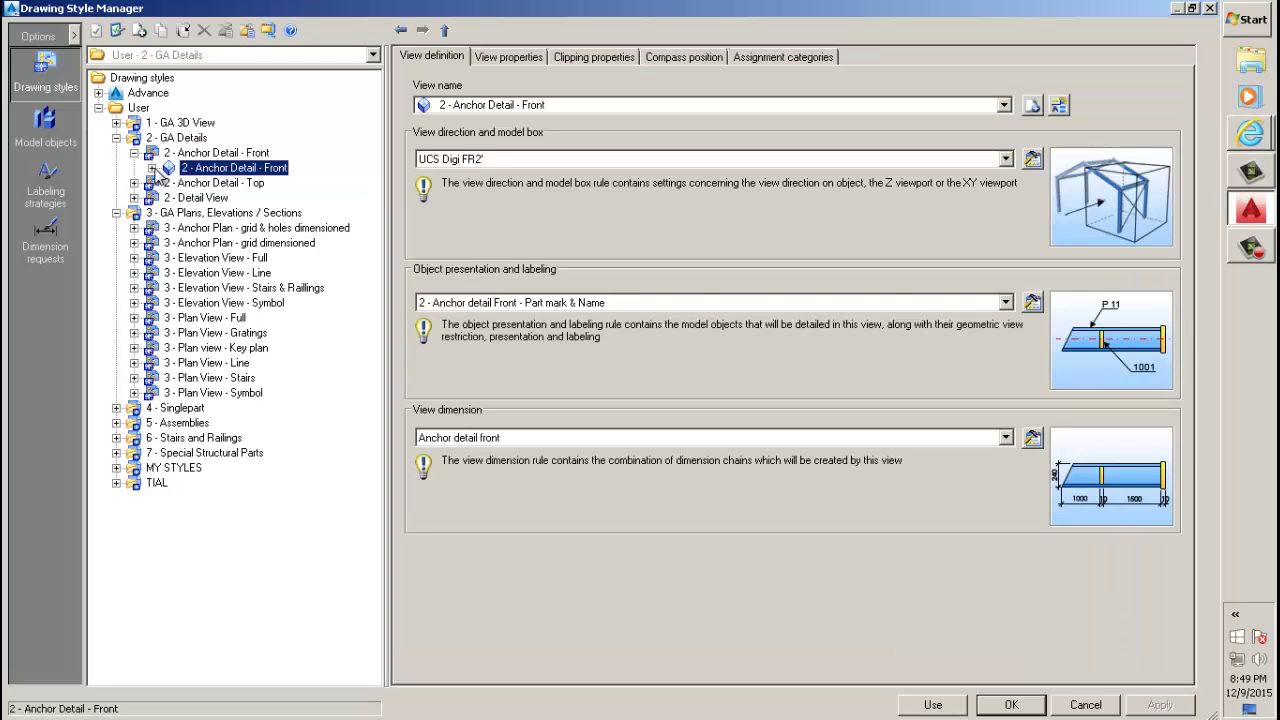
{"action": "left_click", "coordinate": [152, 168]}
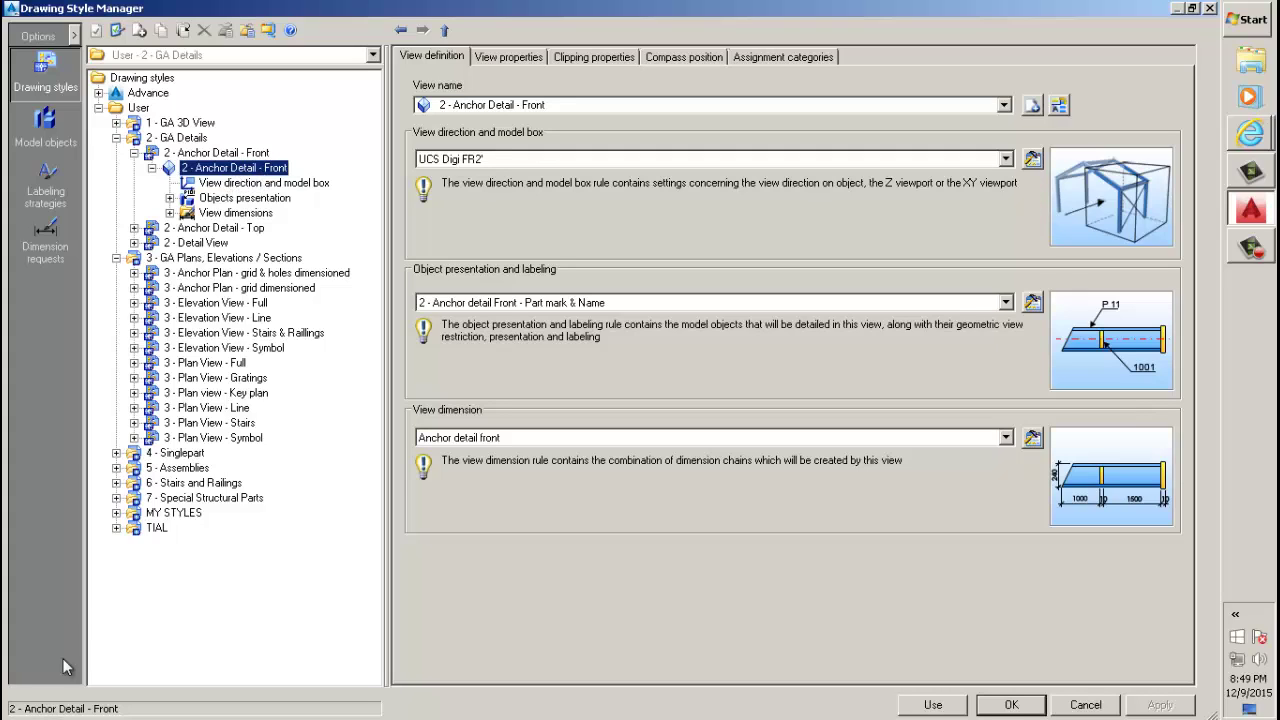
{"action": "left_click", "coordinate": [116, 513]}
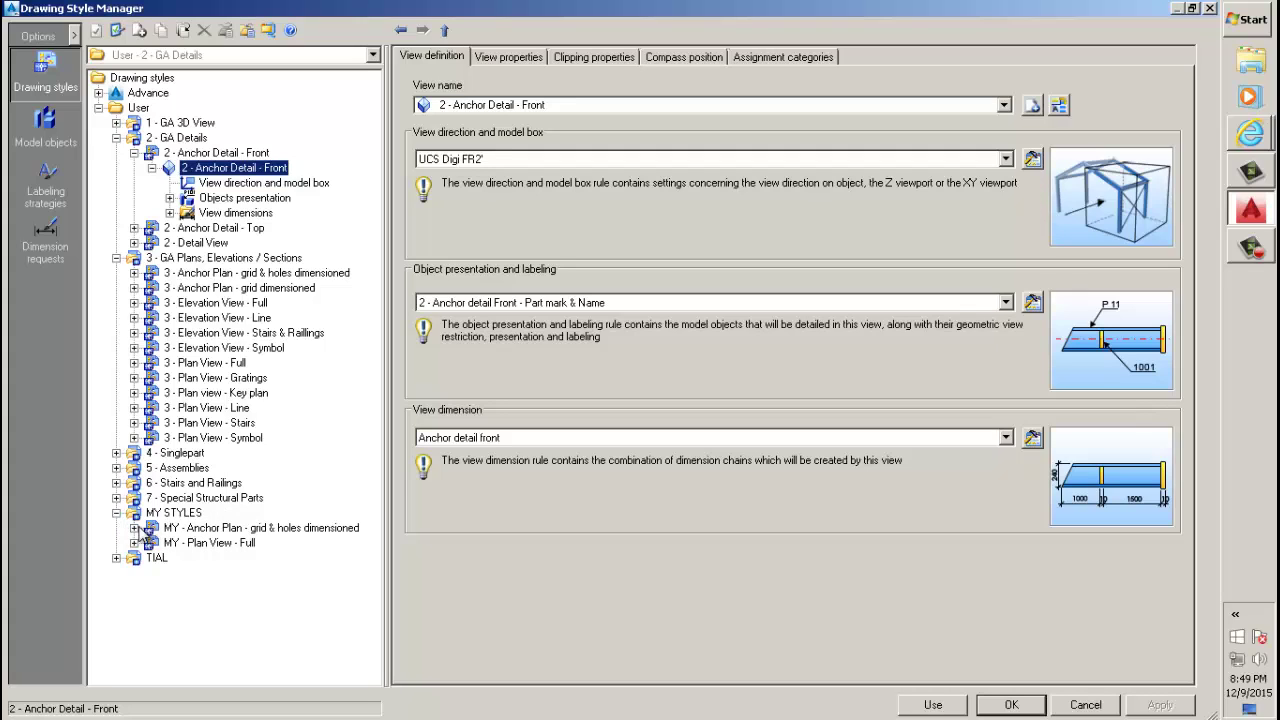
{"action": "left_click", "coordinate": [116, 514]}
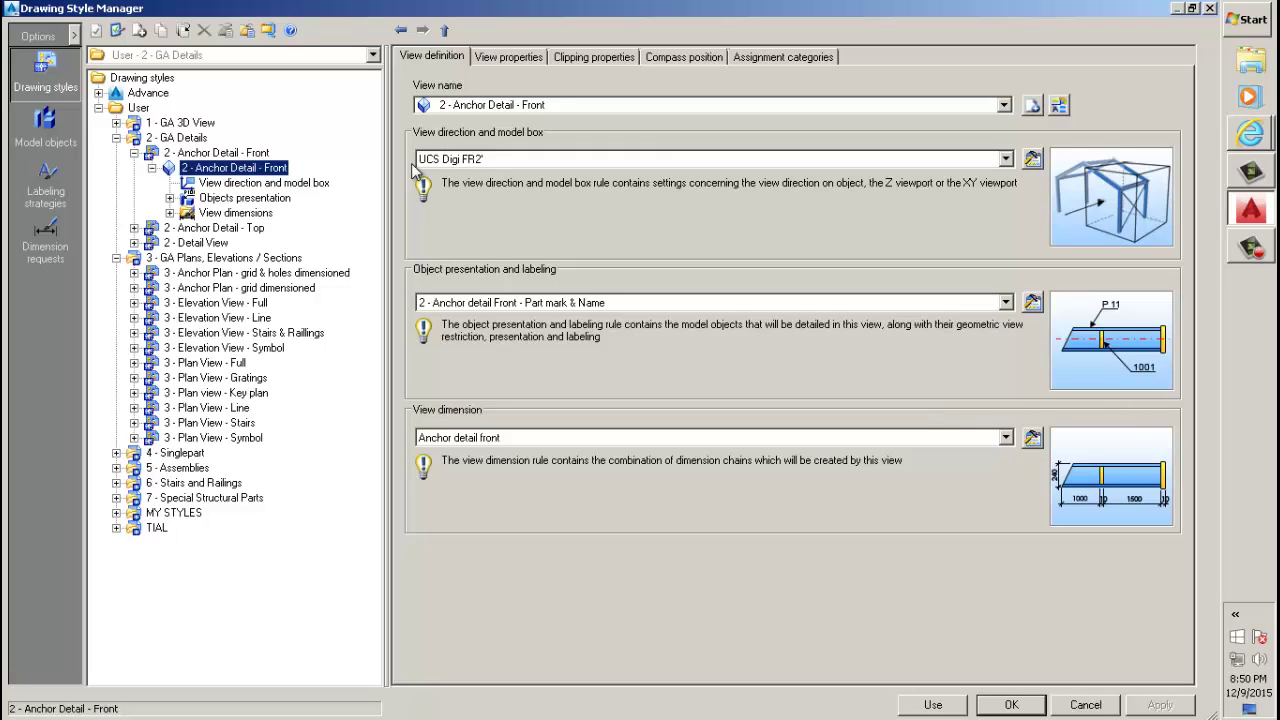
Review the view direction and model box settings of the 2 - Anchor Detail - Front view.
{"action": "left_click", "coordinate": [245, 184]}
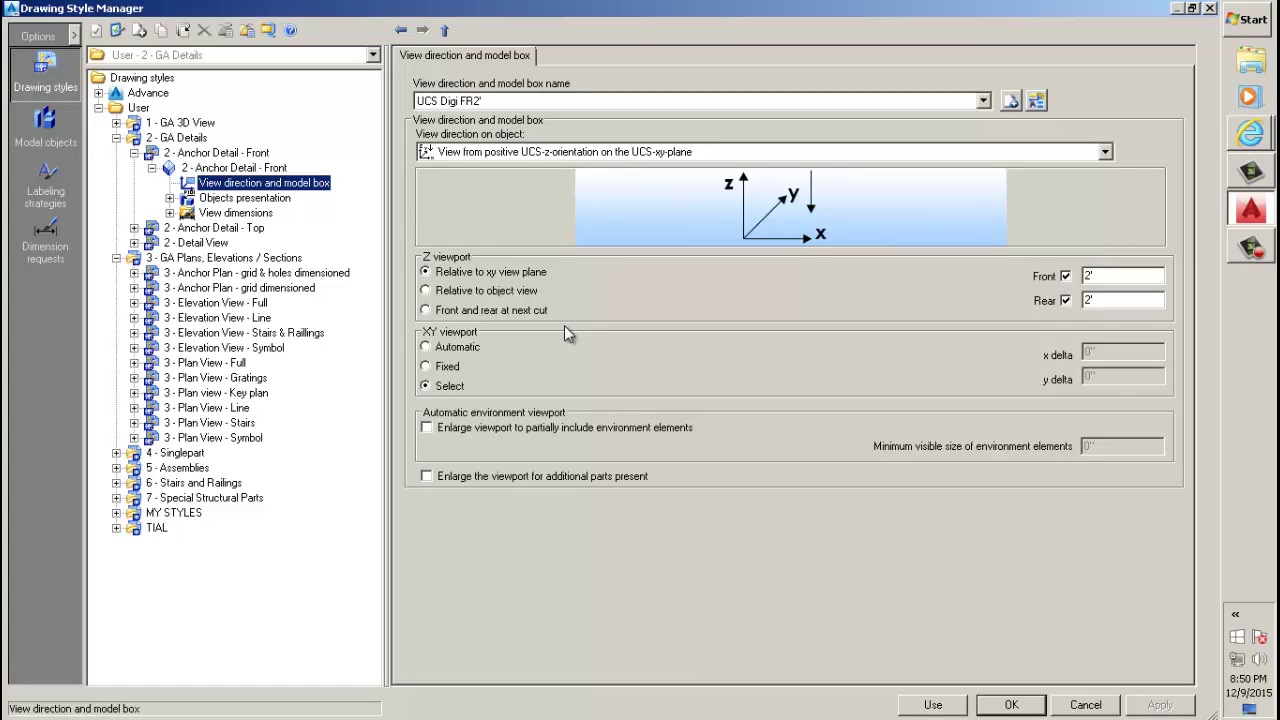
{"action": "left_click", "coordinate": [258, 213]}
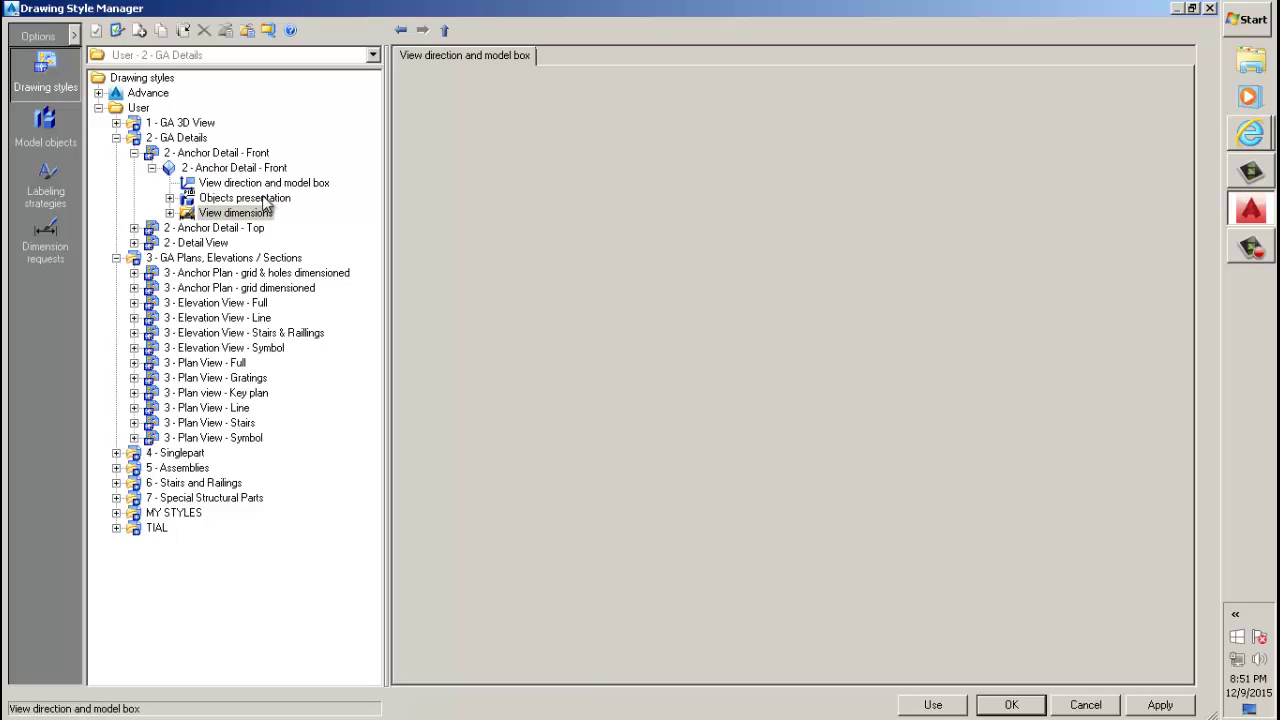
Examine the objects presentation rules of the 2 - Anchor Detail - Front view, widening the Geometric restriction column to read its entries.
{"action": "left_click", "coordinate": [229, 201]}
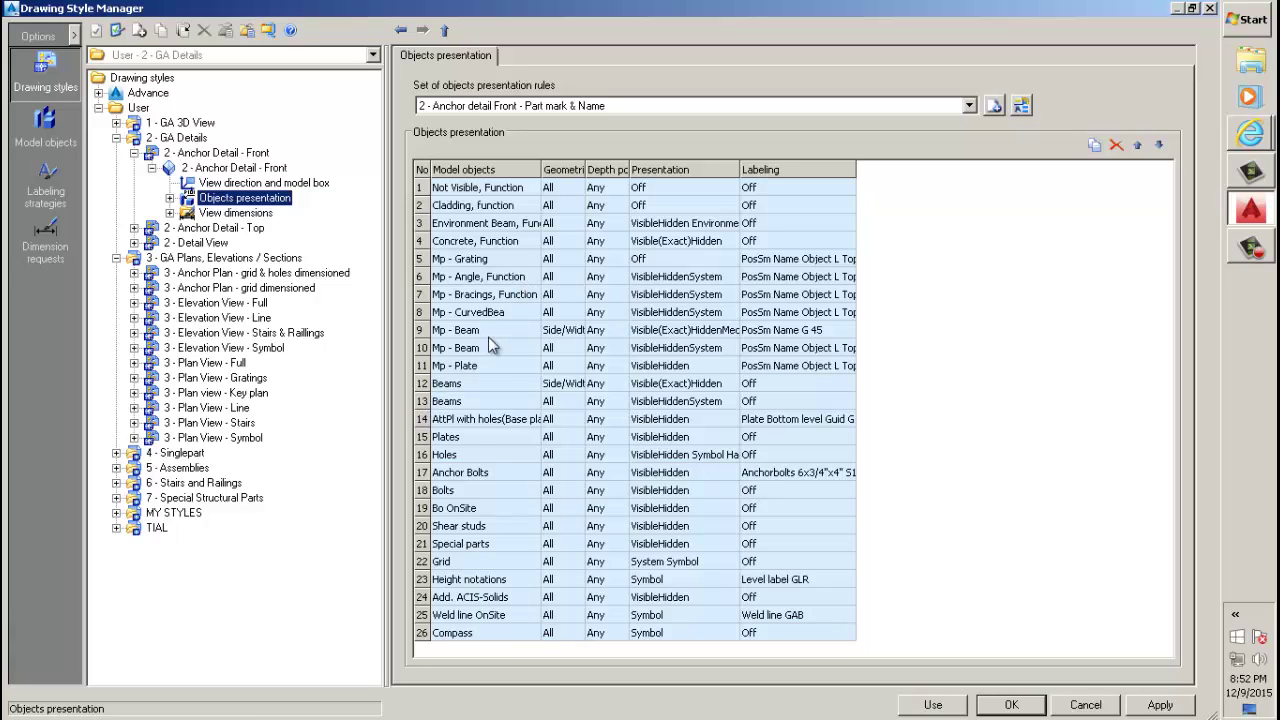
{"action": "left_click", "coordinate": [424, 386]}
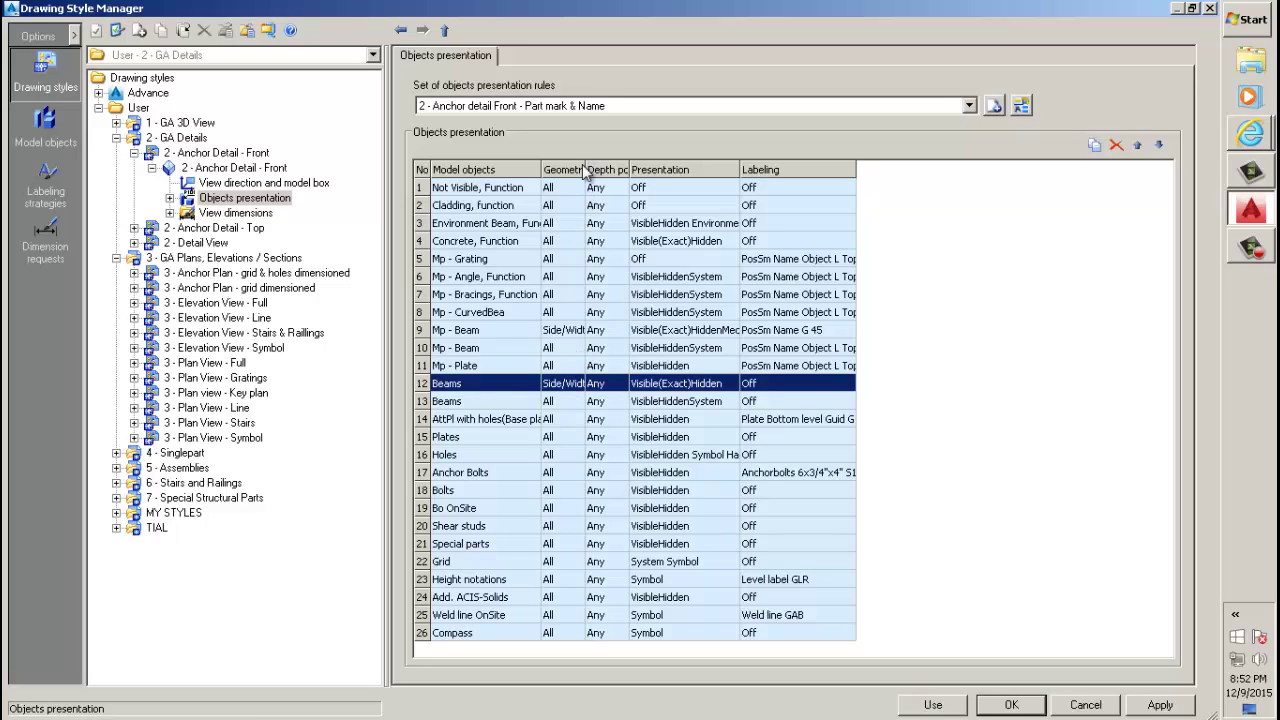
{"action": "left_click_drag", "start_coordinate": [587, 170], "coordinate": [676, 170]}
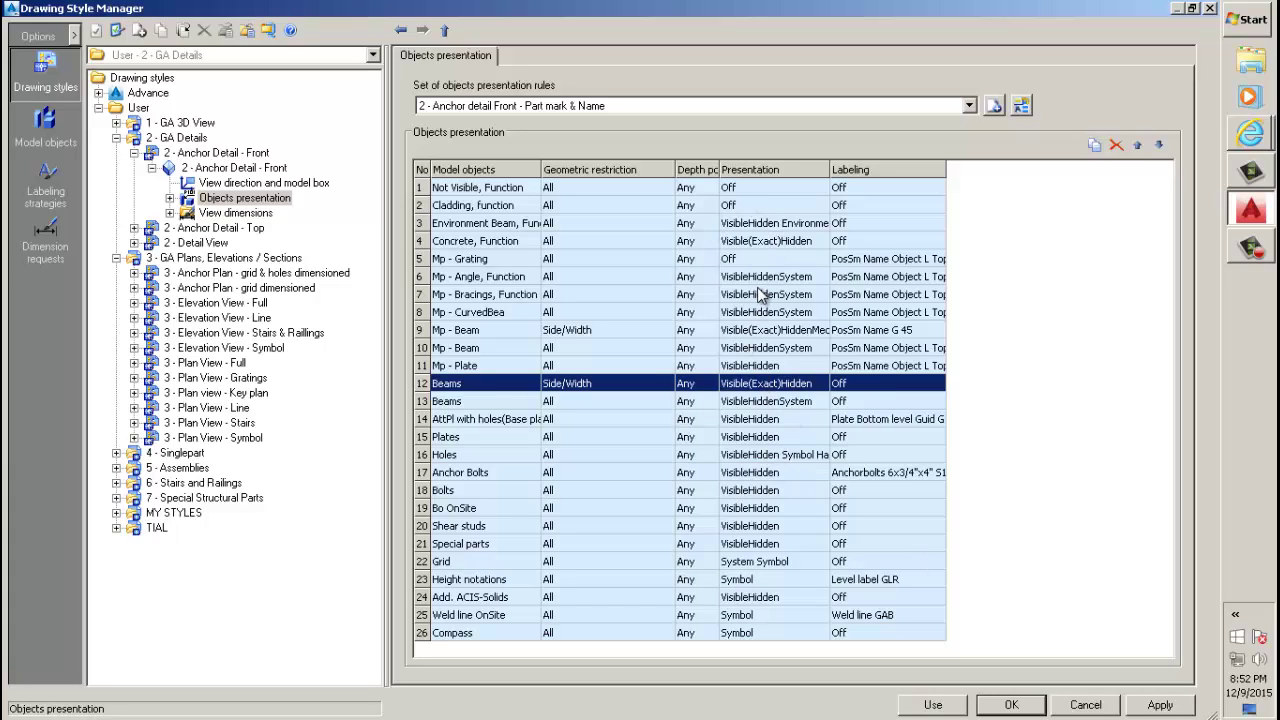
{"action": "left_click", "coordinate": [434, 260]}
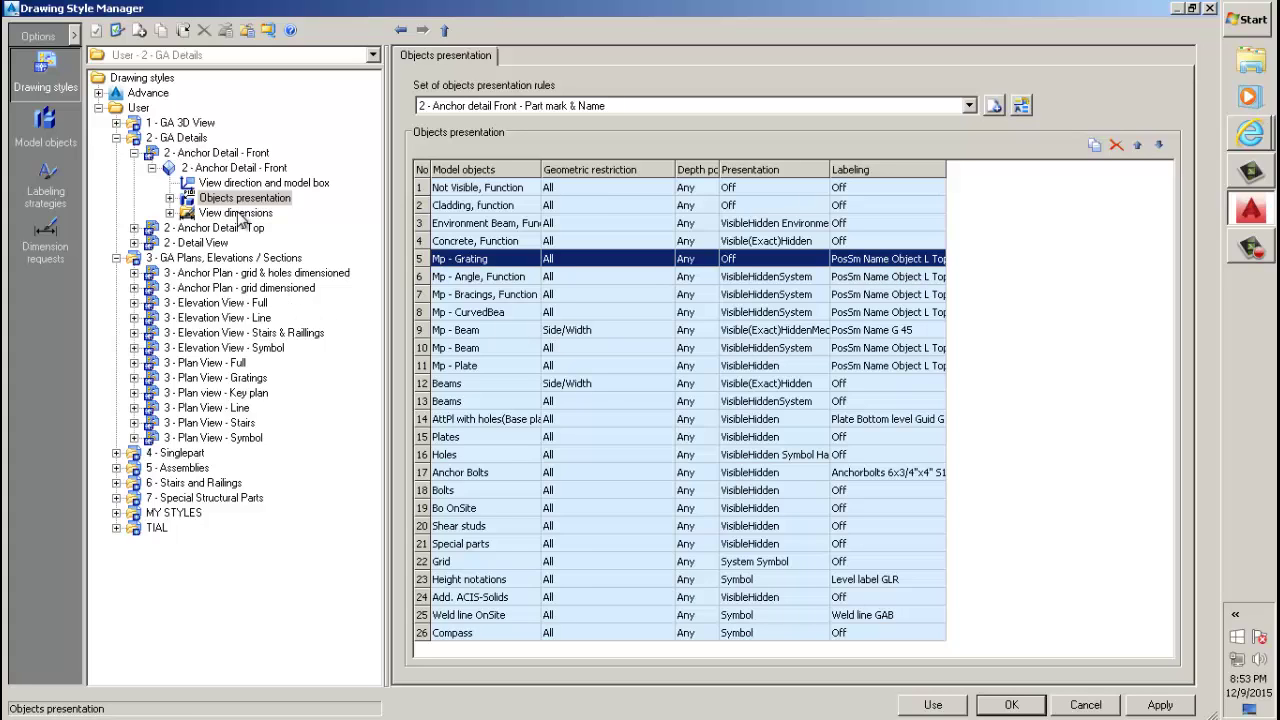
{"action": "left_click", "coordinate": [244, 214]}
{"action": "left_click", "coordinate": [250, 199]}
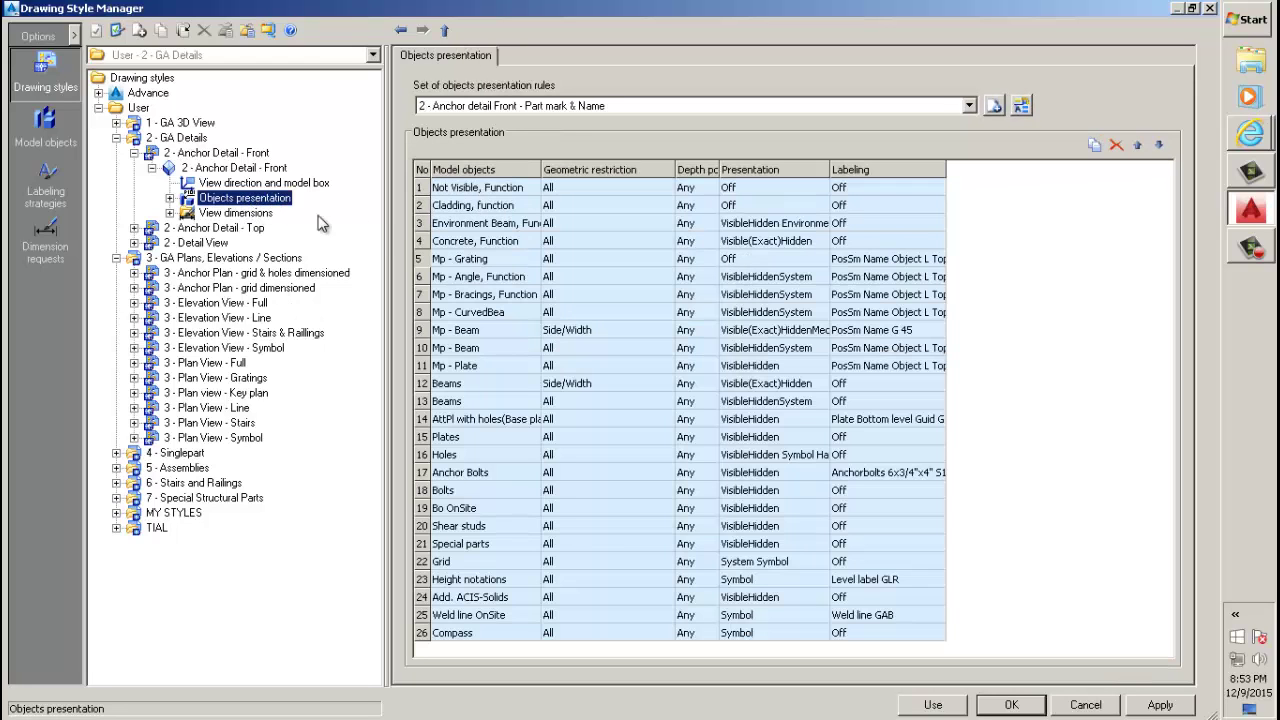
Inspect the Mp - Grating entry's presentation and labeling rules, plus the model objects it selects.
{"action": "double_click", "coordinate": [421, 260]}
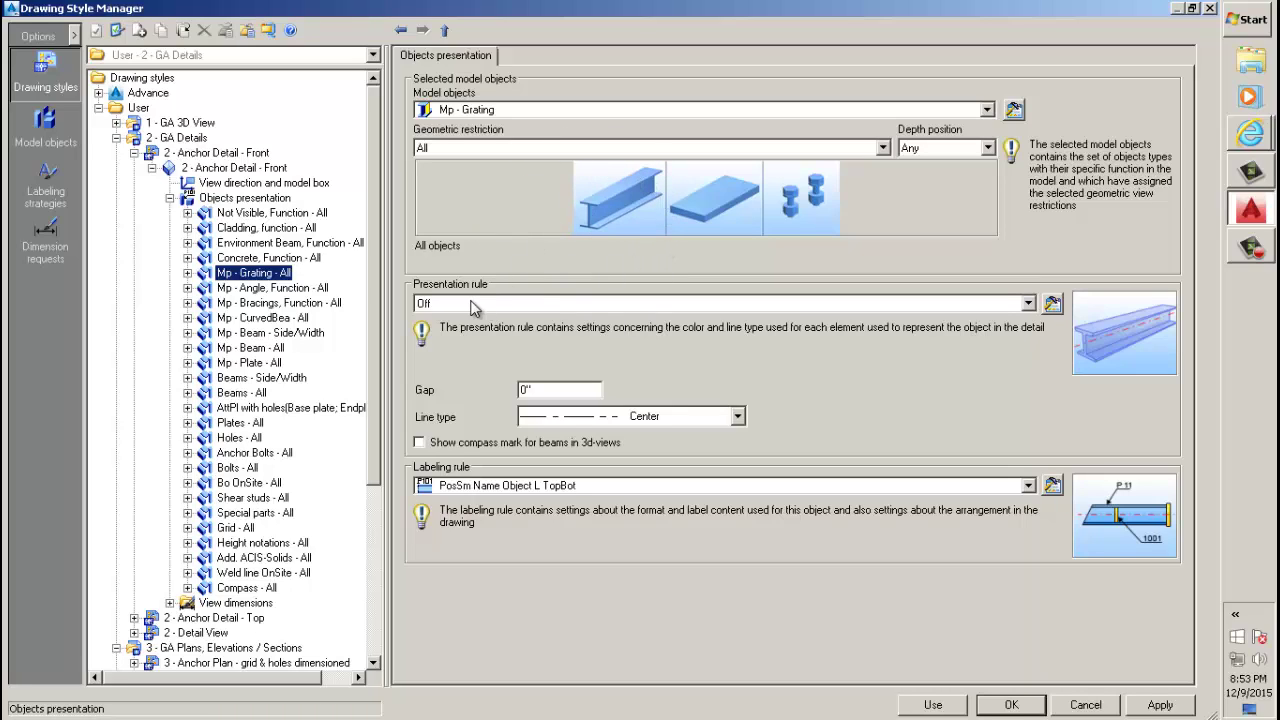
{"action": "left_click", "coordinate": [169, 199]}
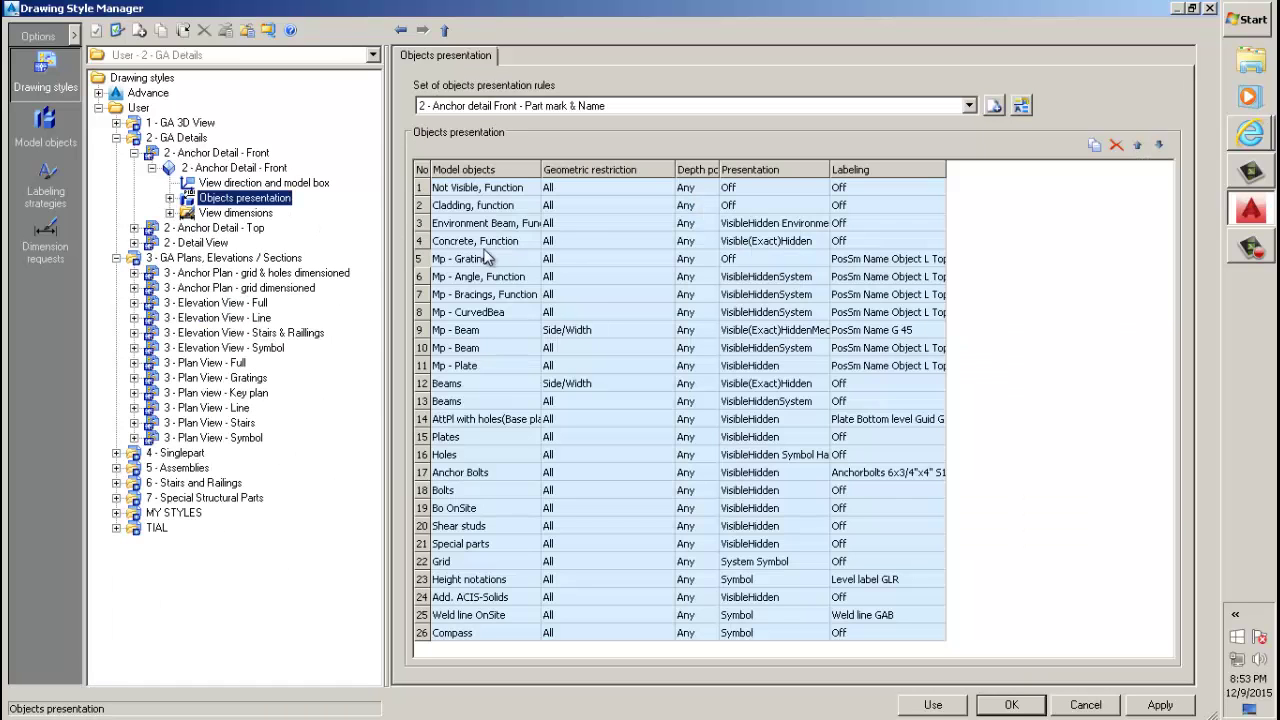
{"action": "left_click", "coordinate": [429, 261]}
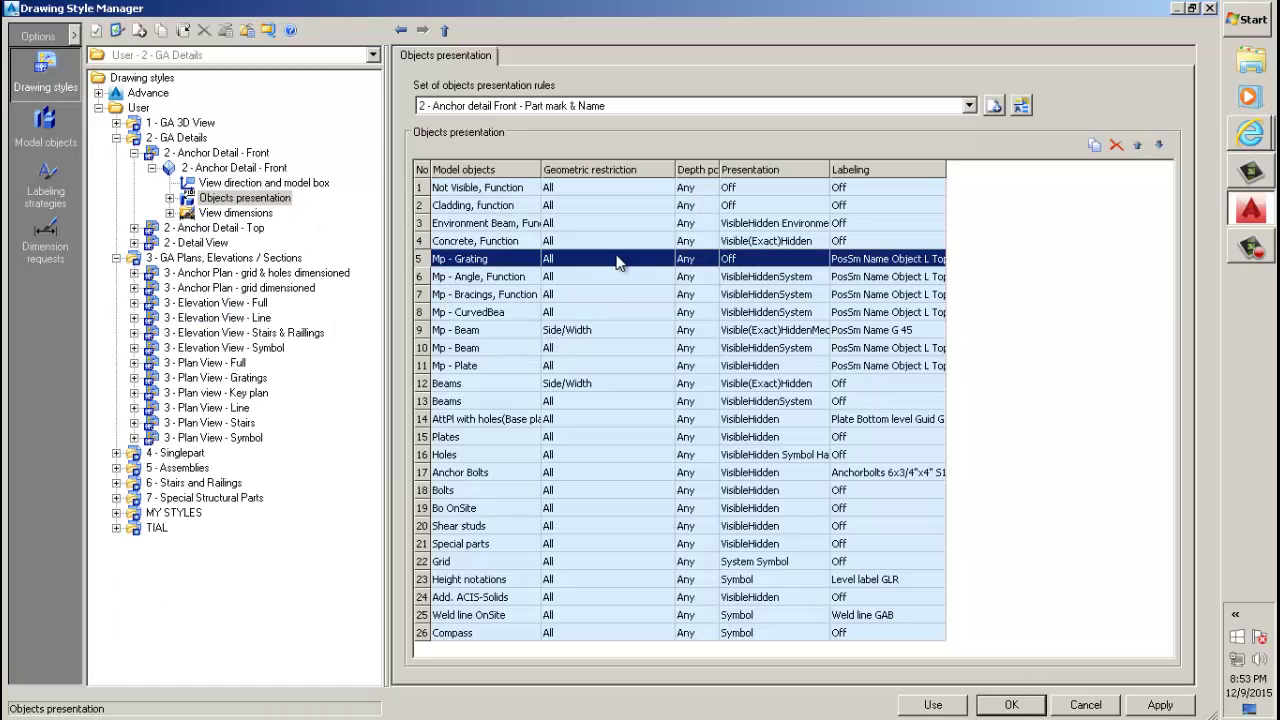
{"action": "double_click", "coordinate": [421, 261]}
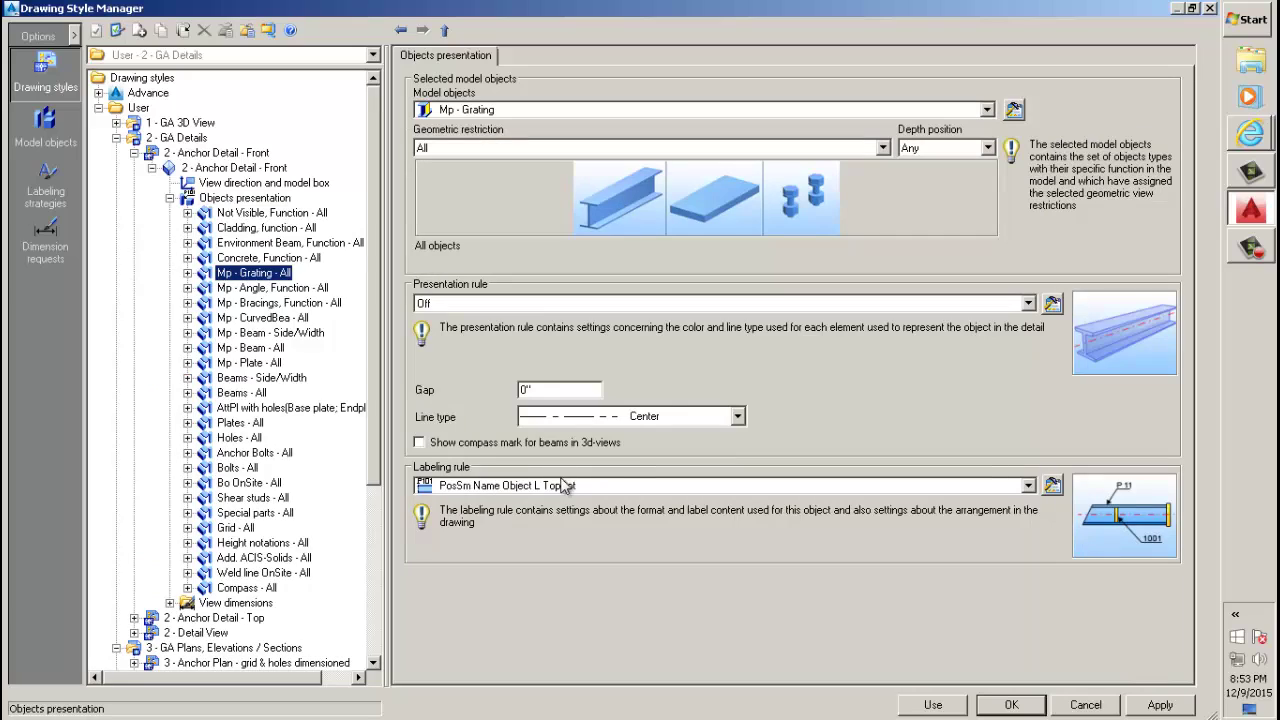
{"action": "left_click", "coordinate": [188, 273]}
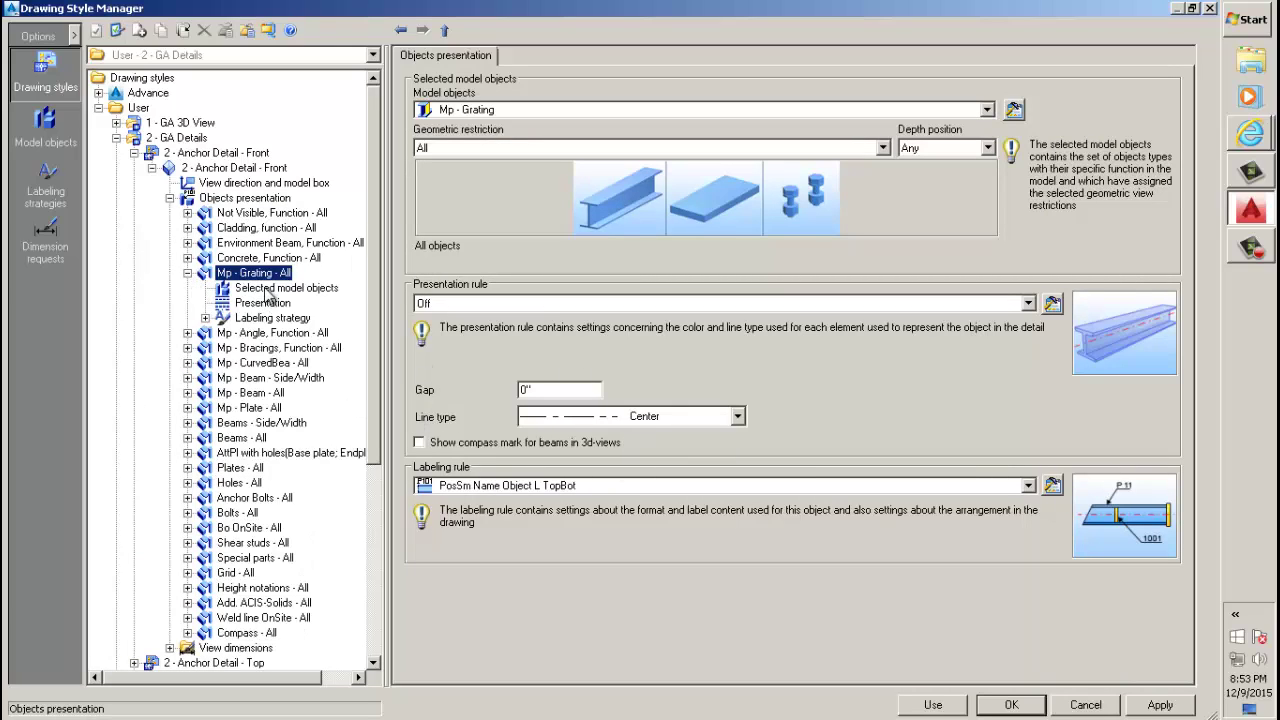
{"action": "left_click", "coordinate": [267, 288]}
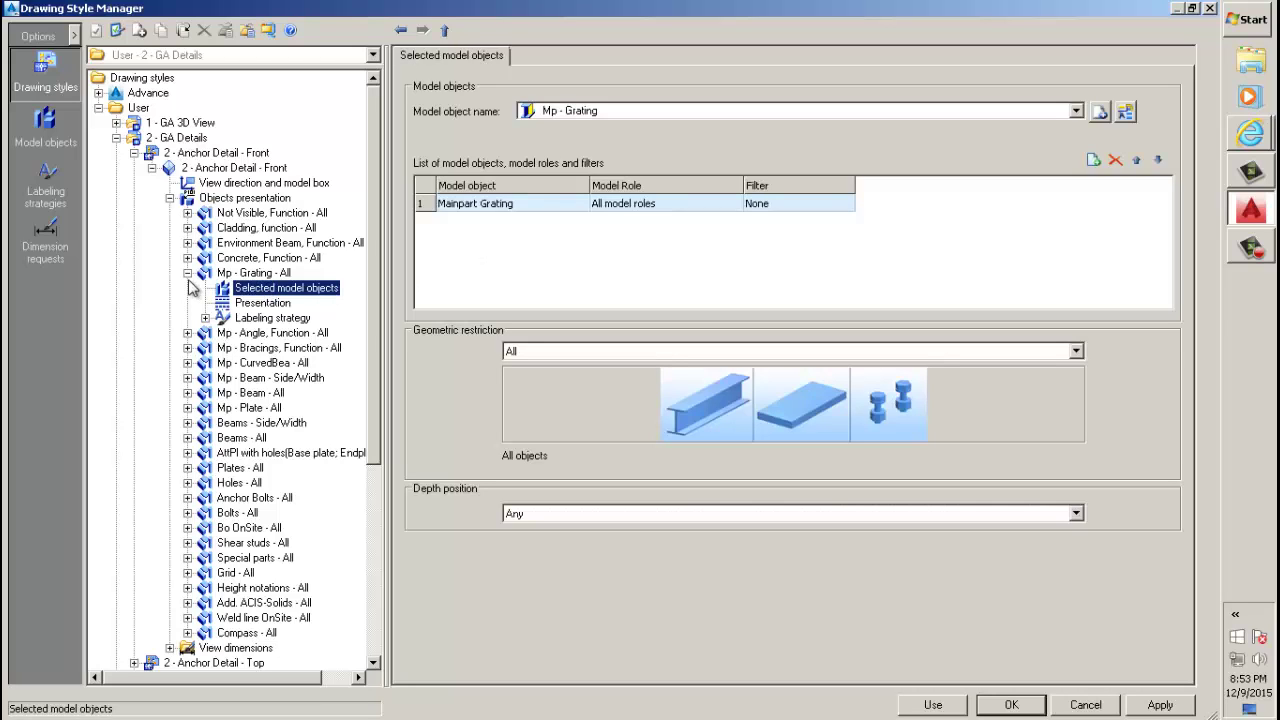
{"action": "left_click", "coordinate": [186, 274]}
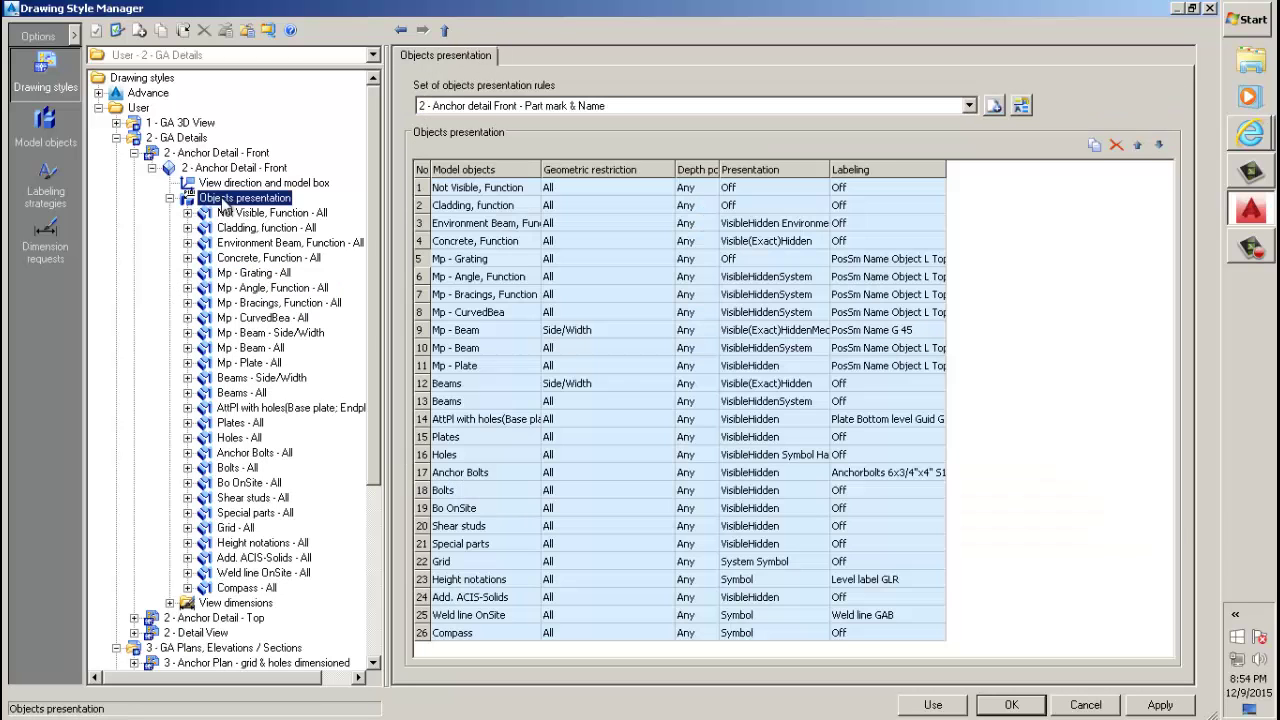
Return to the objects presentation rules and reopen the selected model objects of the Mp - Grating entry.
{"action": "left_click", "coordinate": [228, 199]}
{"action": "double_click", "coordinate": [426, 261]}
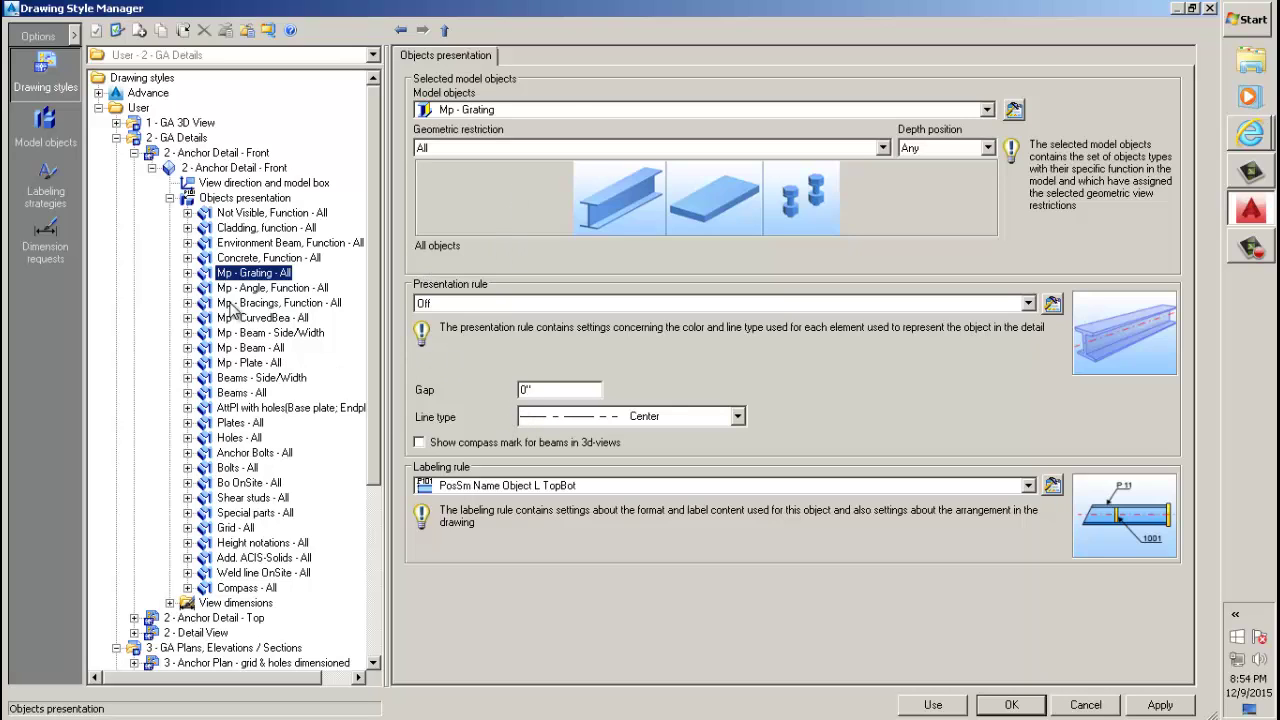
{"action": "left_click", "coordinate": [187, 273]}
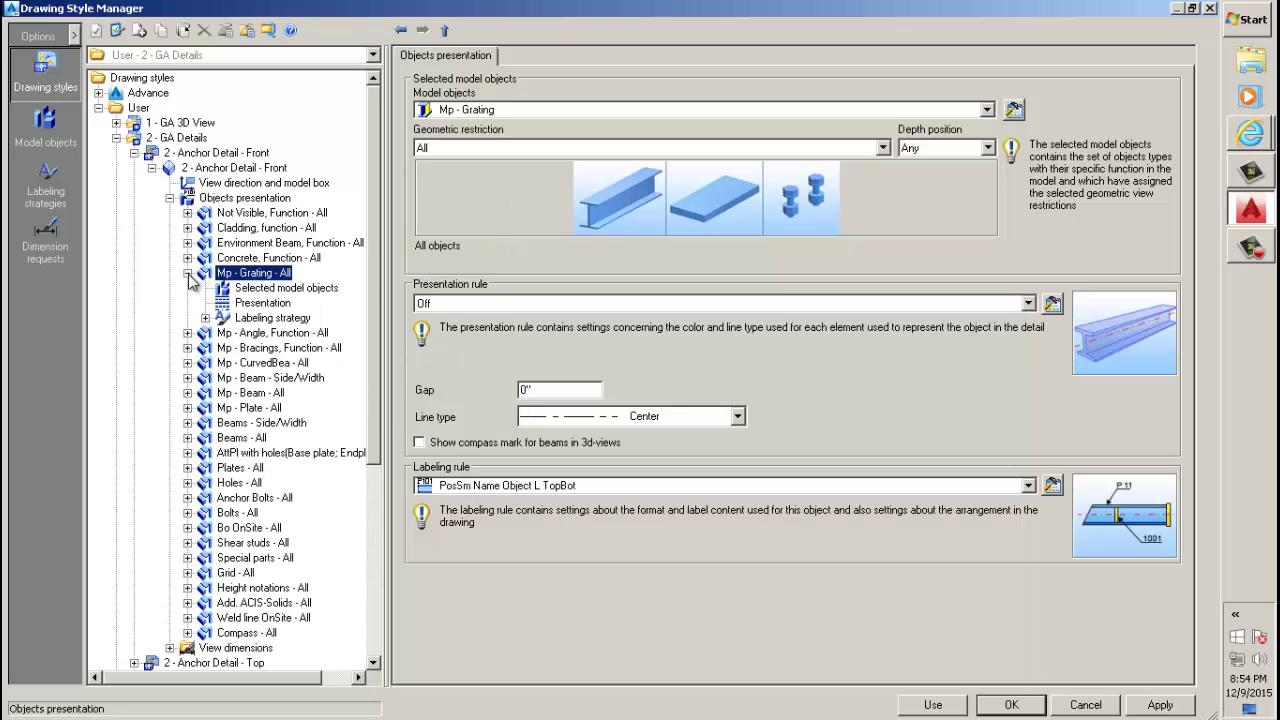
{"action": "left_click", "coordinate": [285, 289]}
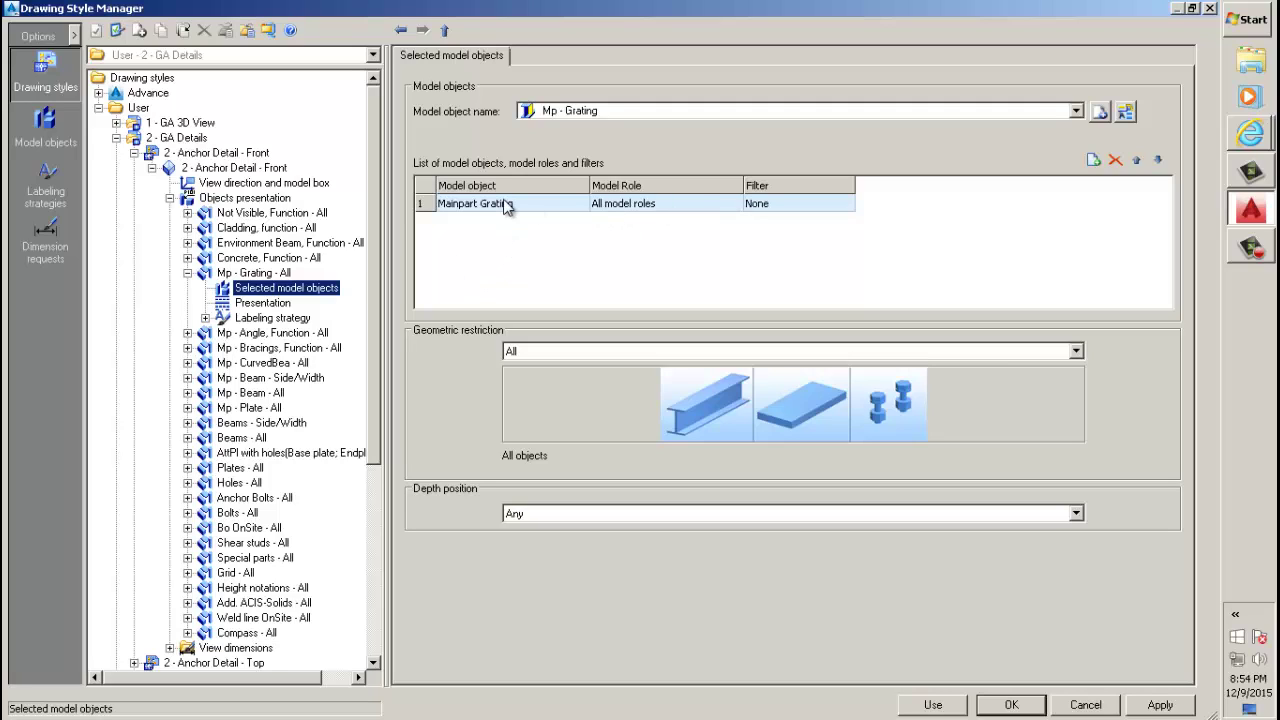
Check the model roles available for the Mainpart Grating object, leaving All model roles selected.
{"action": "left_click", "coordinate": [687, 203]}
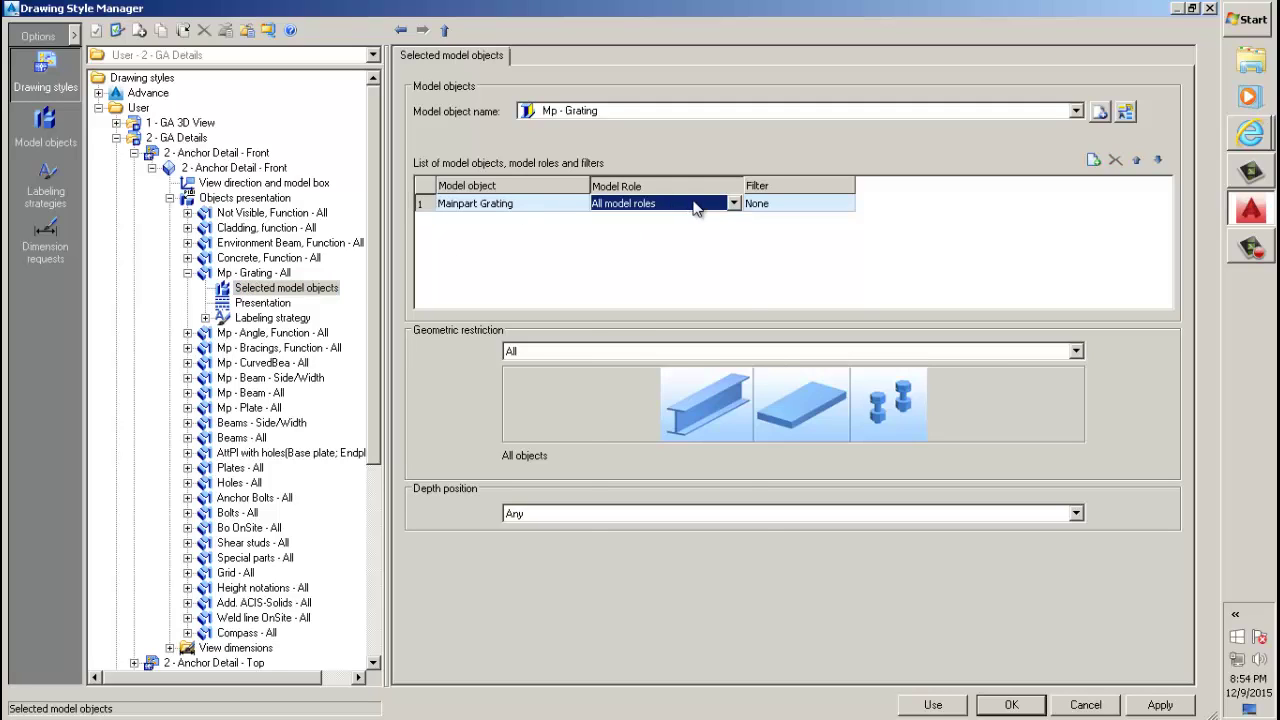
{"action": "left_click", "coordinate": [697, 205]}
{"action": "scroll", "coordinate": [663, 345], "scroll_direction": "down", "scroll_amount": 3}
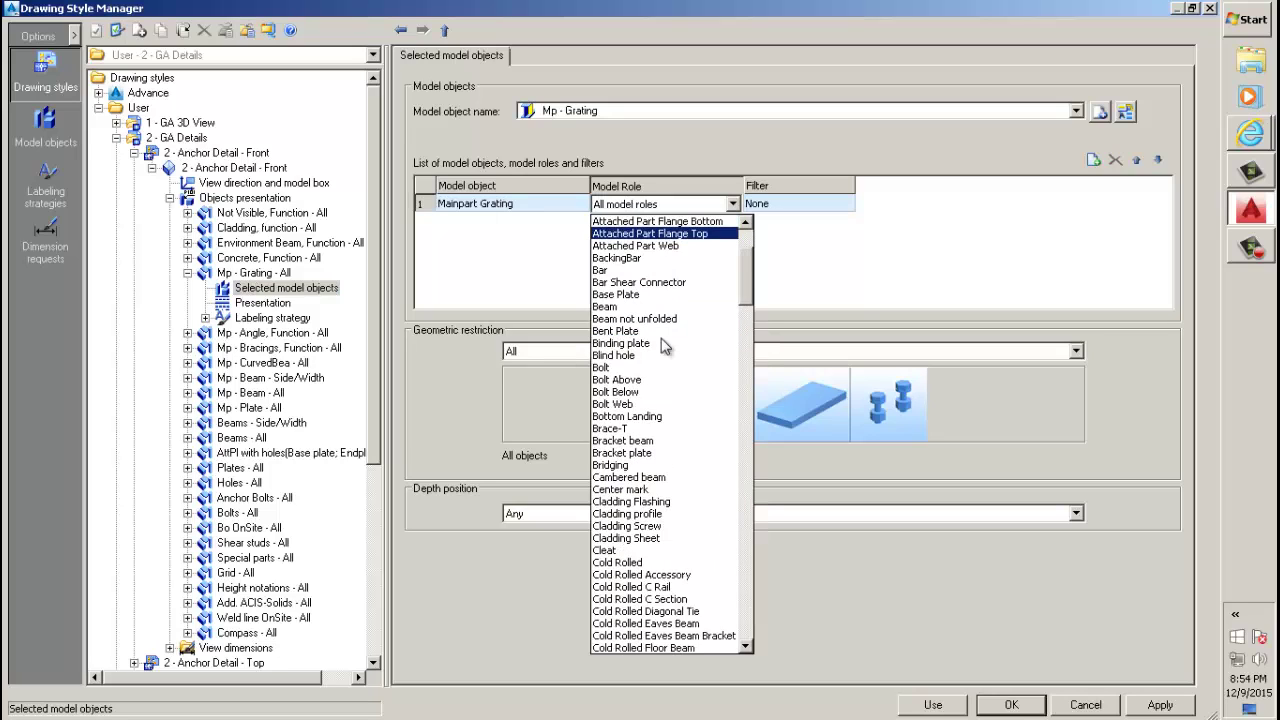
{"action": "scroll", "coordinate": [663, 345], "scroll_direction": "up", "scroll_amount": 3}
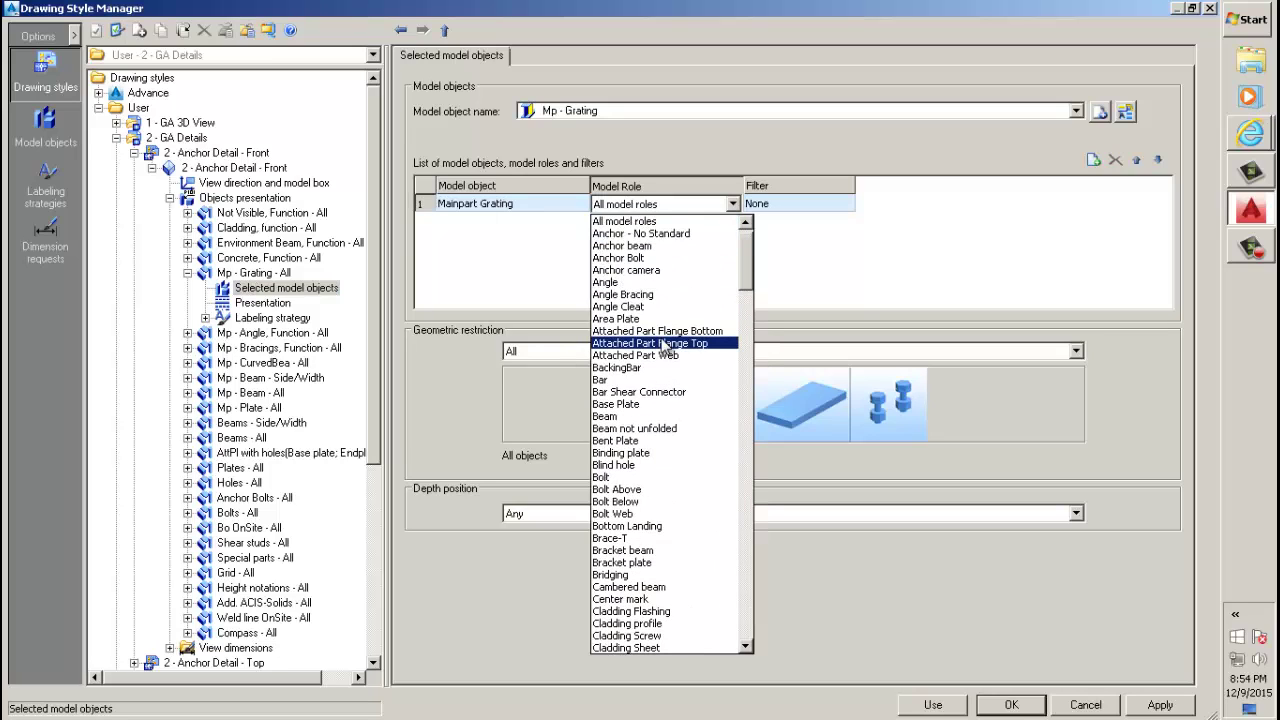
{"action": "left_click", "coordinate": [503, 270]}
Check the filters available for the Mainpart Grating object, leaving the filter set to None.
{"action": "left_click", "coordinate": [795, 203]}
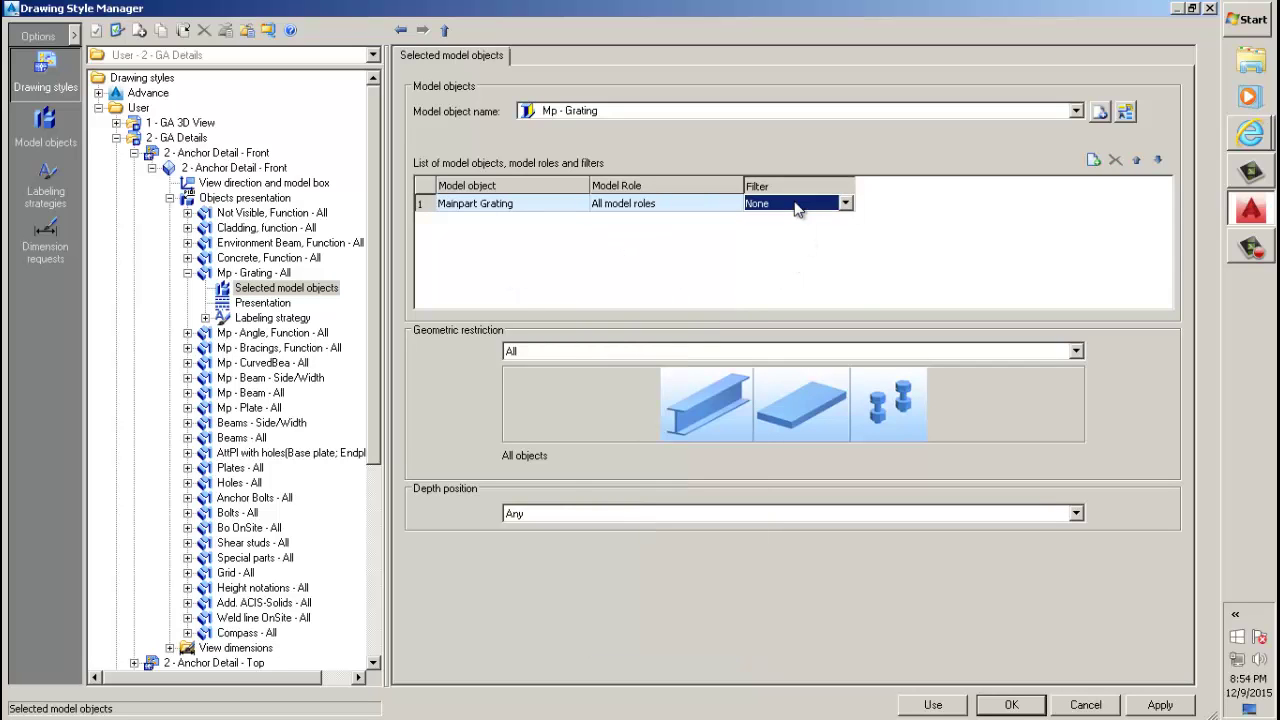
{"action": "left_click", "coordinate": [798, 204]}
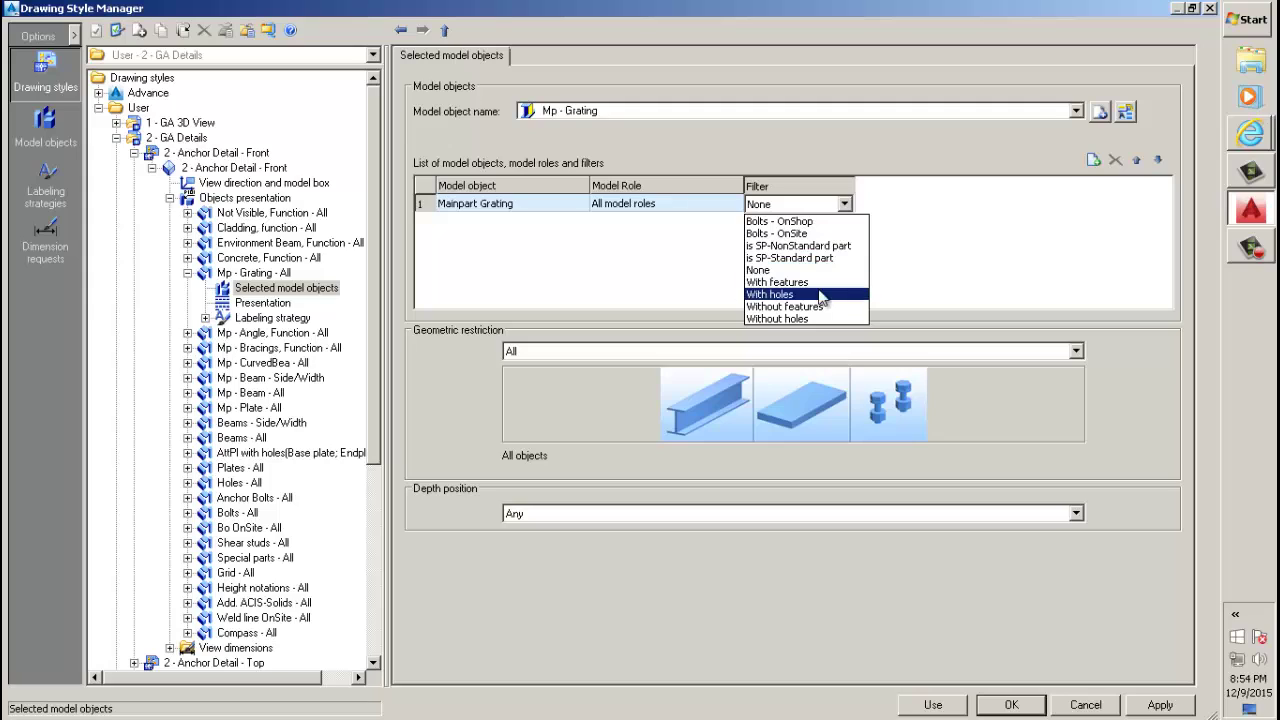
{"action": "left_click", "coordinate": [584, 288]}
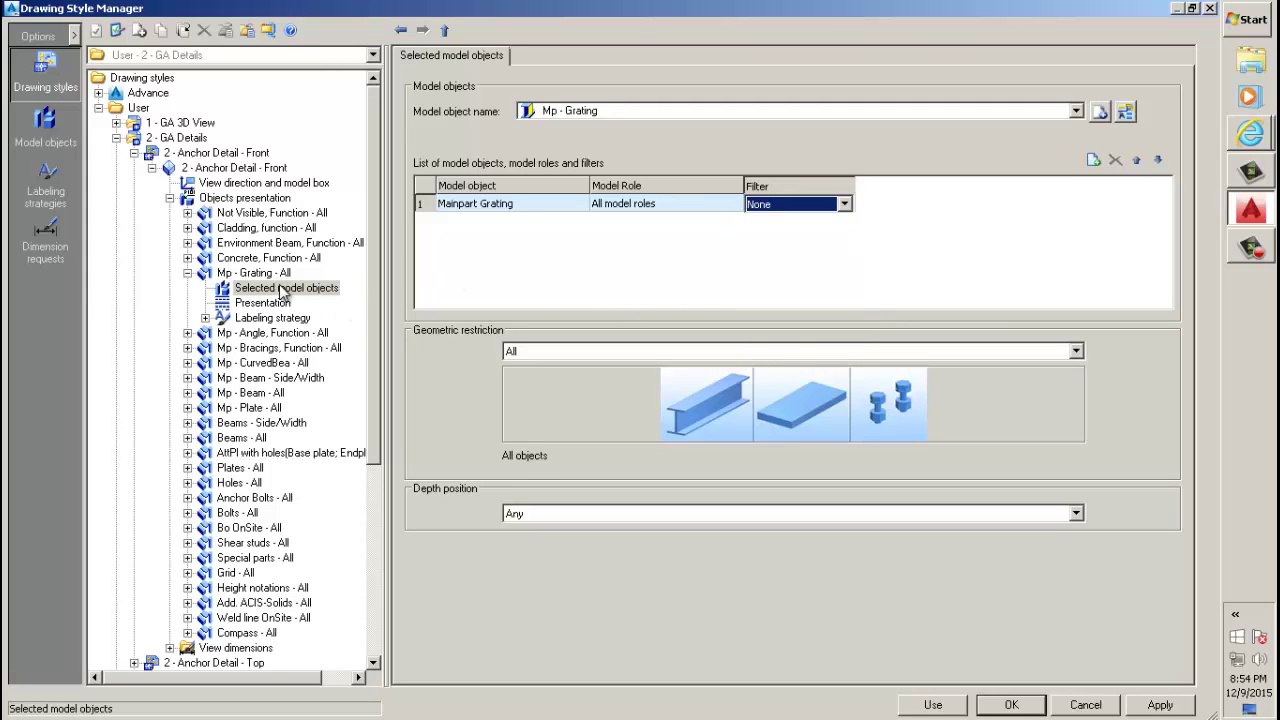
Review the Mp - Grating presentation definition, its labeling strategy and the arranger control for label placement.
{"action": "left_click", "coordinate": [279, 304]}
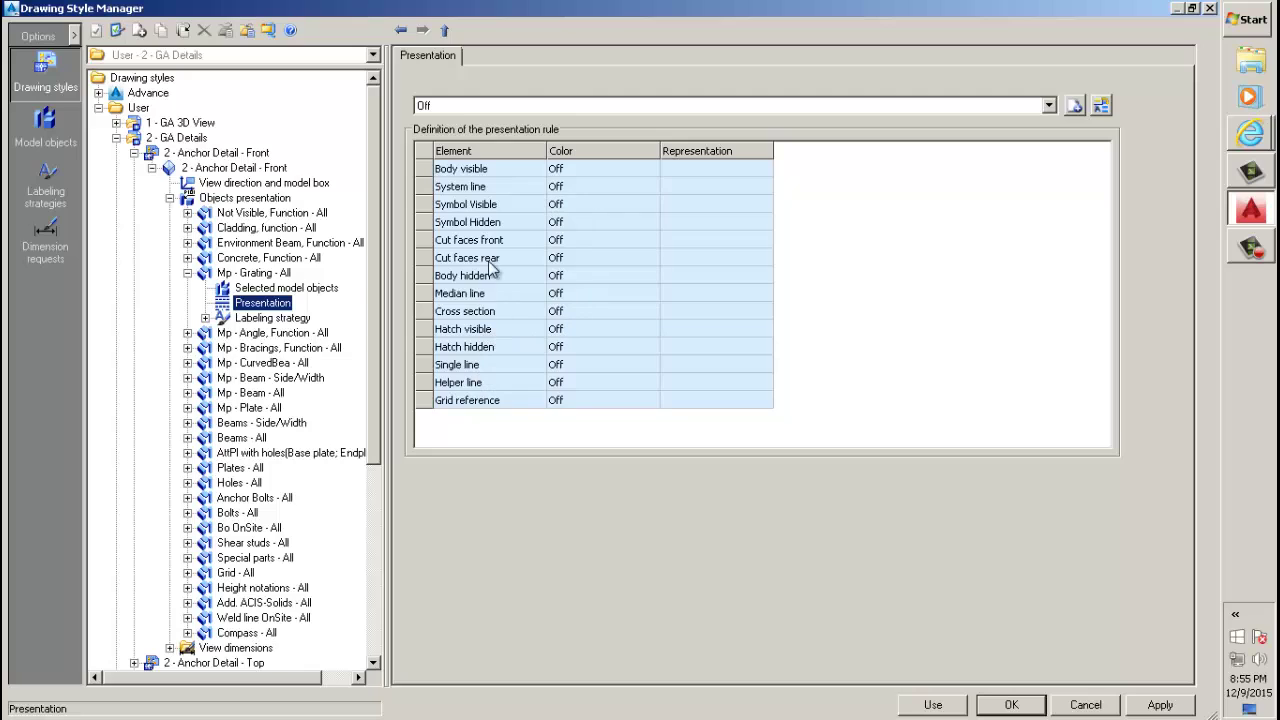
{"action": "left_click", "coordinate": [262, 318]}
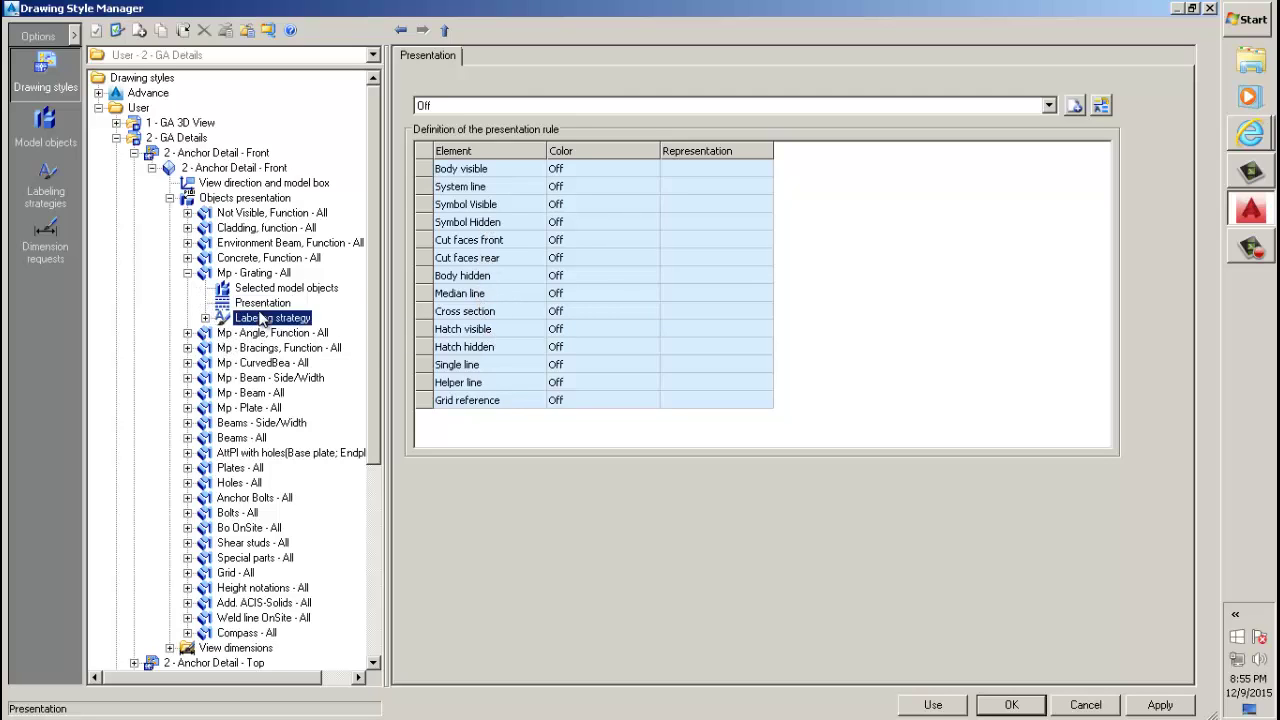
{"action": "left_click", "coordinate": [205, 318]}
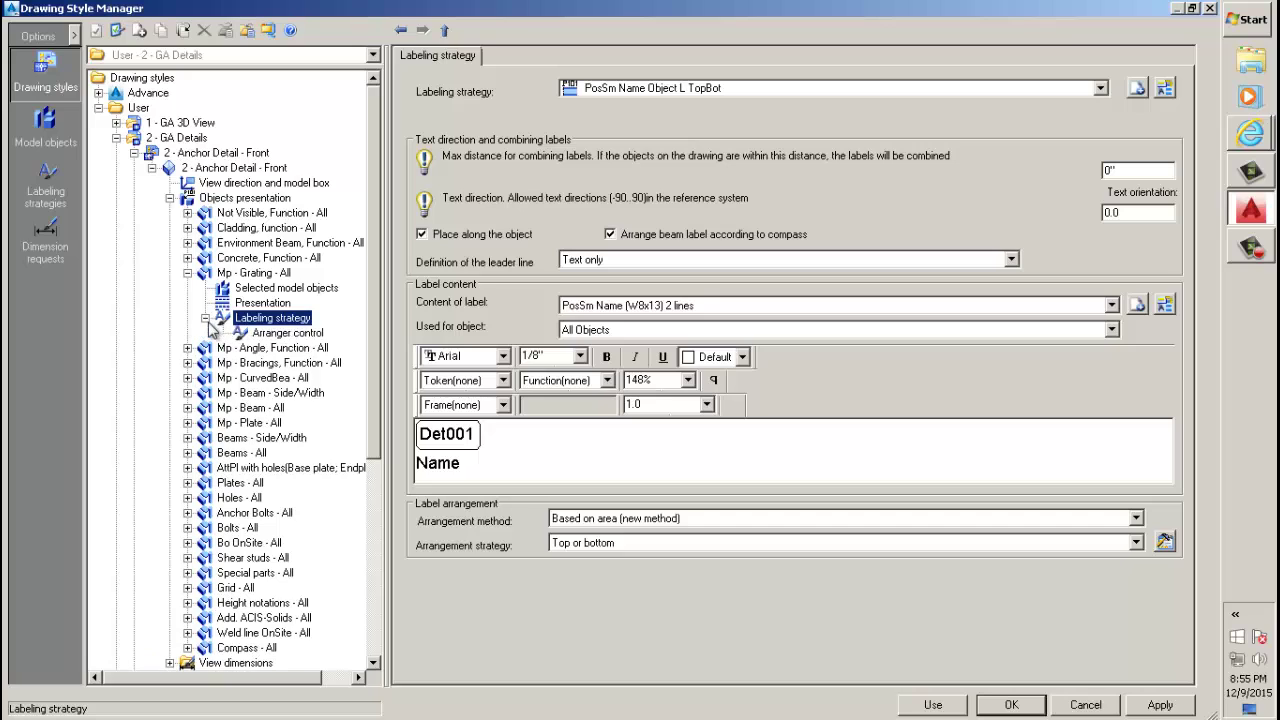
{"action": "left_click", "coordinate": [286, 333]}
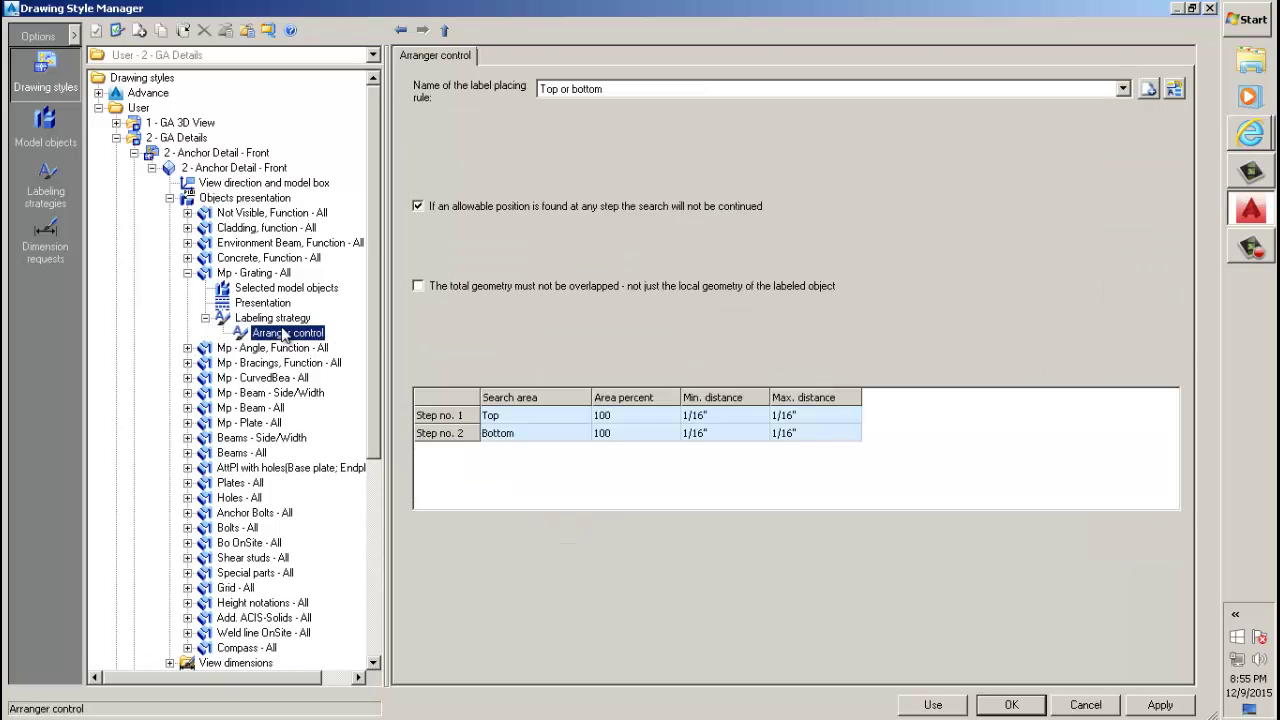
Return to the full list of objects presentation rules and select the Mp - Angle, Function rule.
{"action": "left_click", "coordinate": [187, 272]}
{"action": "left_click", "coordinate": [242, 198]}
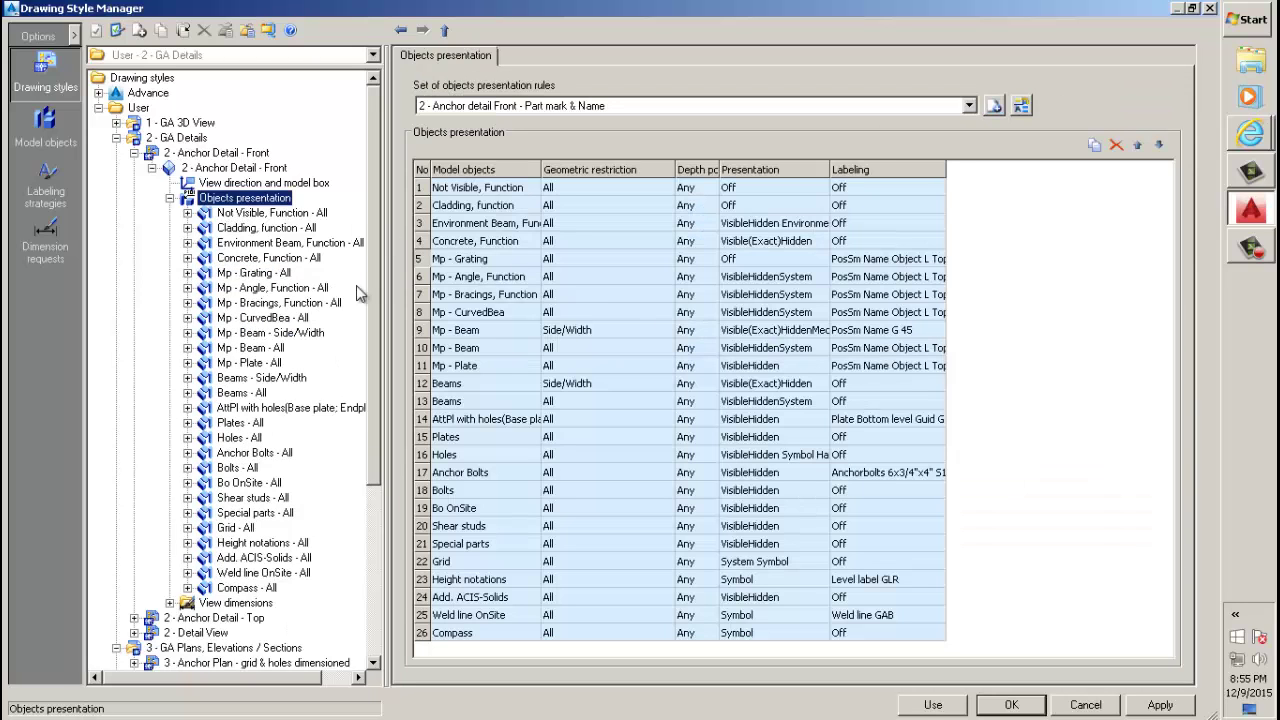
{"action": "left_click", "coordinate": [413, 284]}
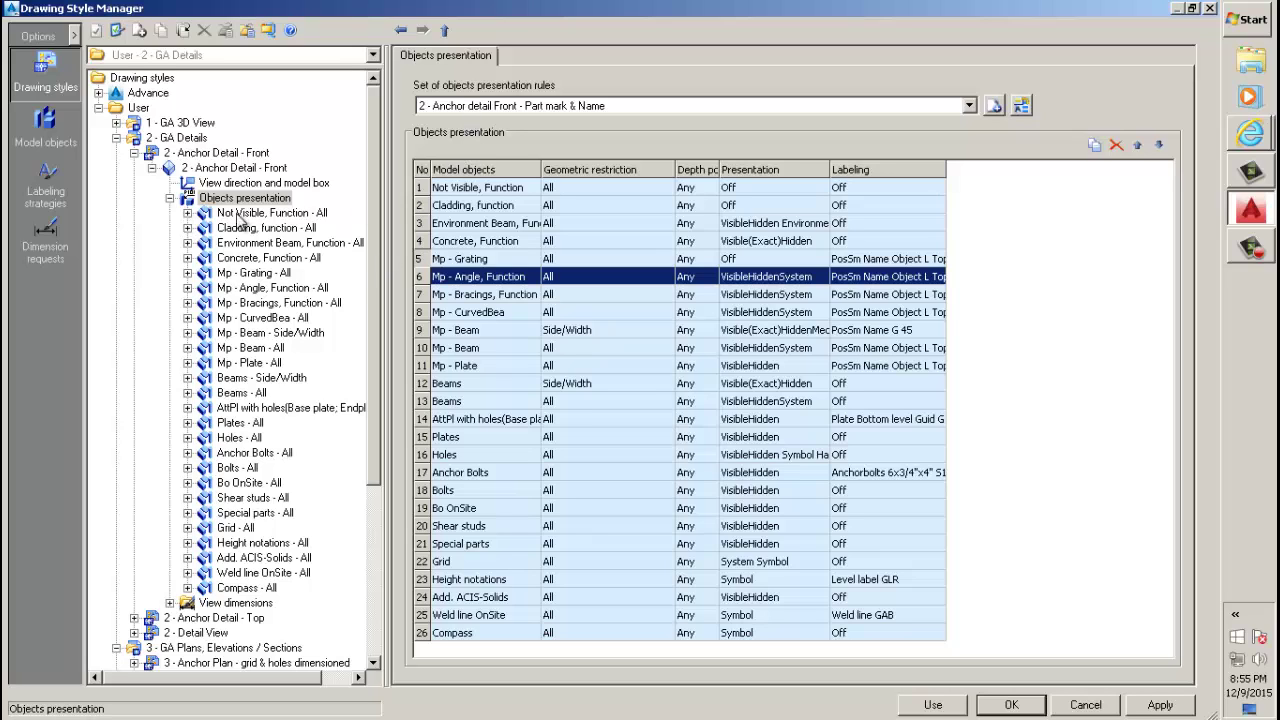
Check the components of the Not Visible, Function rule and collapse the objects presentation rules.
{"action": "left_click", "coordinate": [187, 213]}
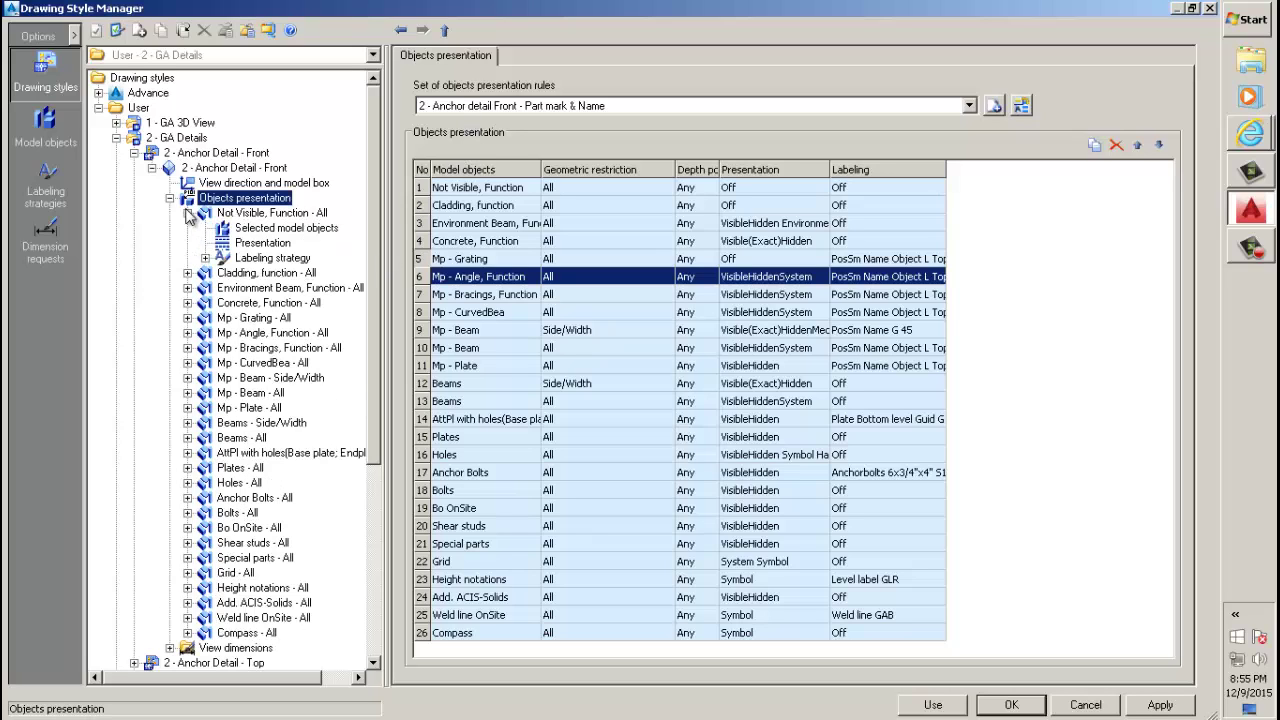
{"action": "left_click", "coordinate": [187, 213]}
{"action": "left_click", "coordinate": [170, 198]}
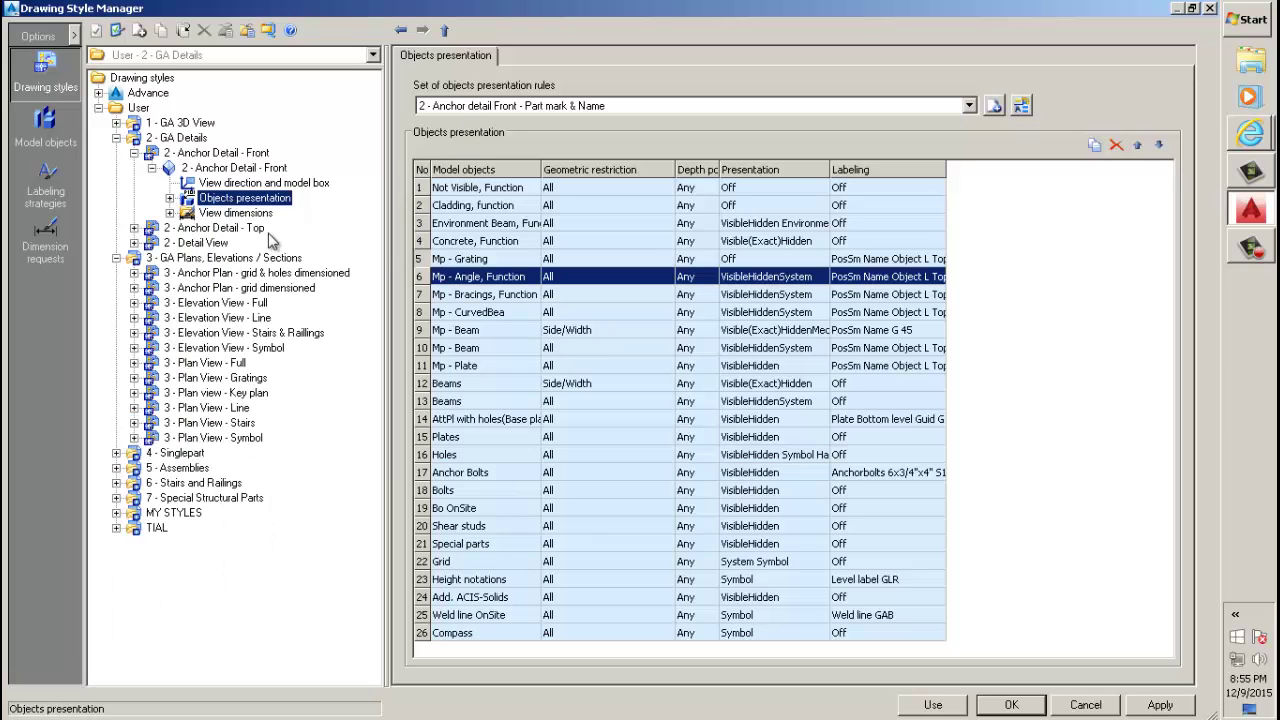
Review the dimension chains in the style's view dimensions and open the View Y - Foundation Anchor Proj LTA definition.
{"action": "left_click", "coordinate": [205, 214]}
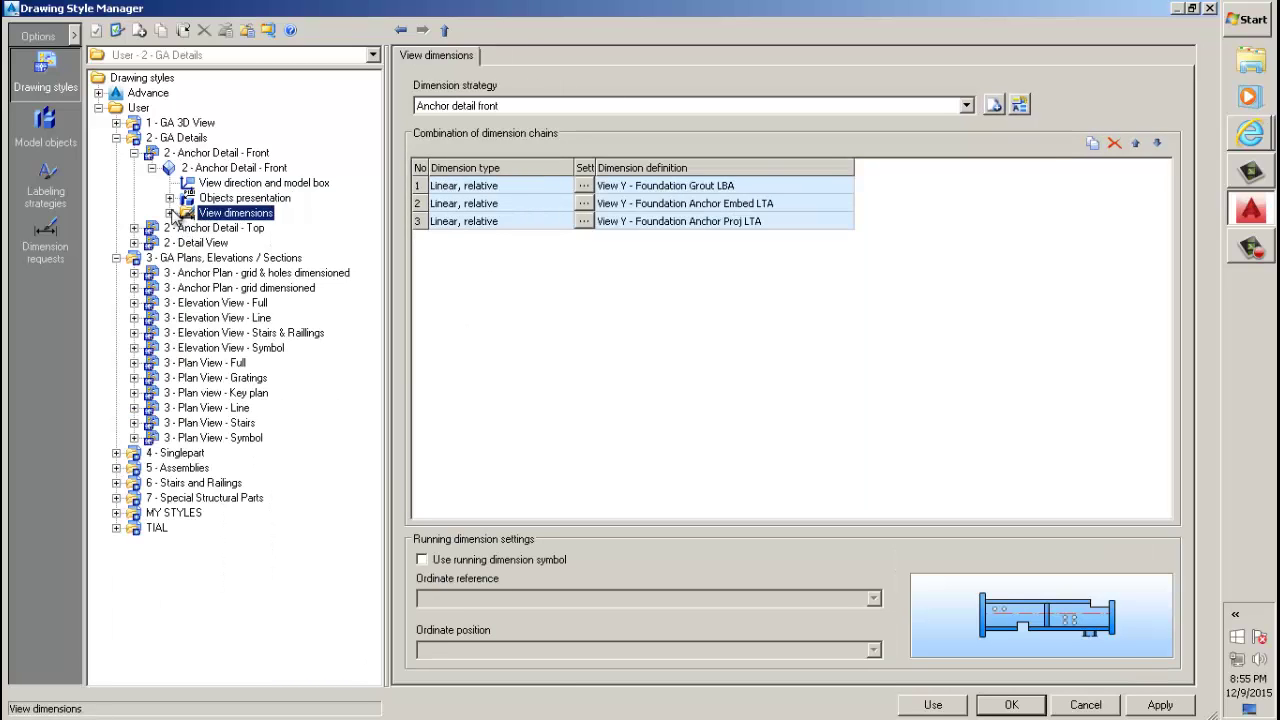
{"action": "left_click", "coordinate": [170, 213]}
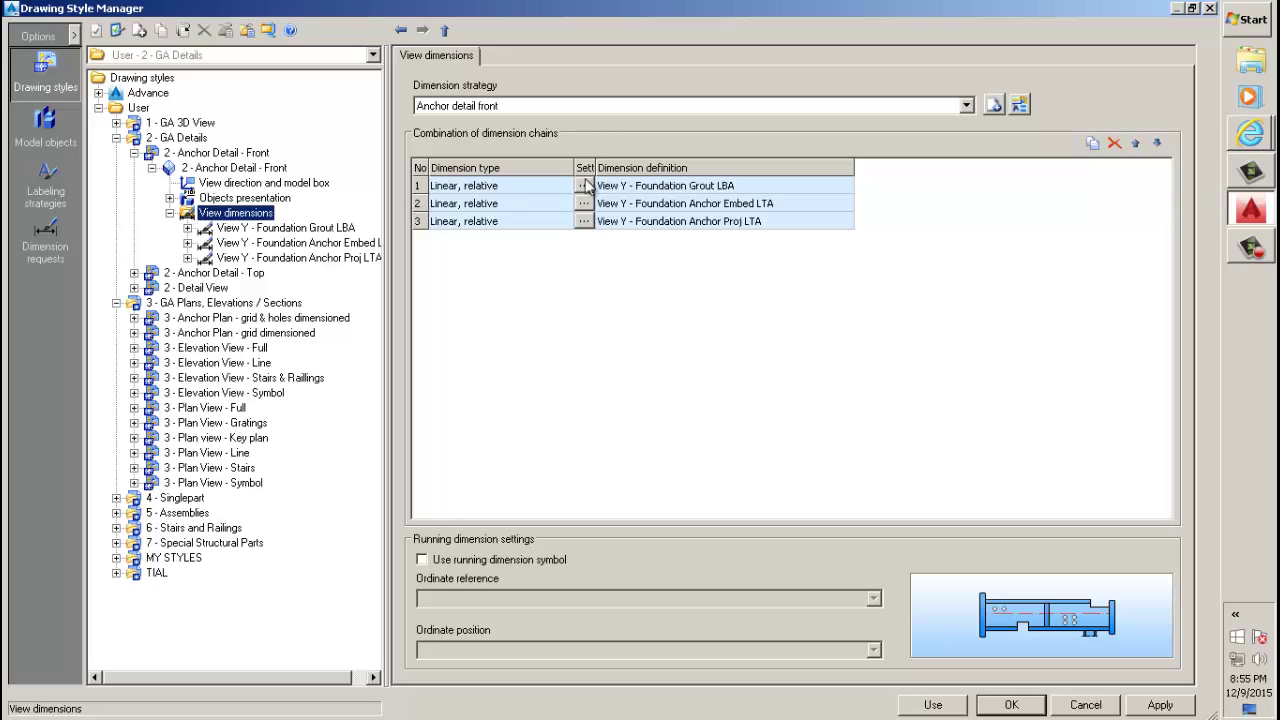
{"action": "left_click", "coordinate": [420, 187]}
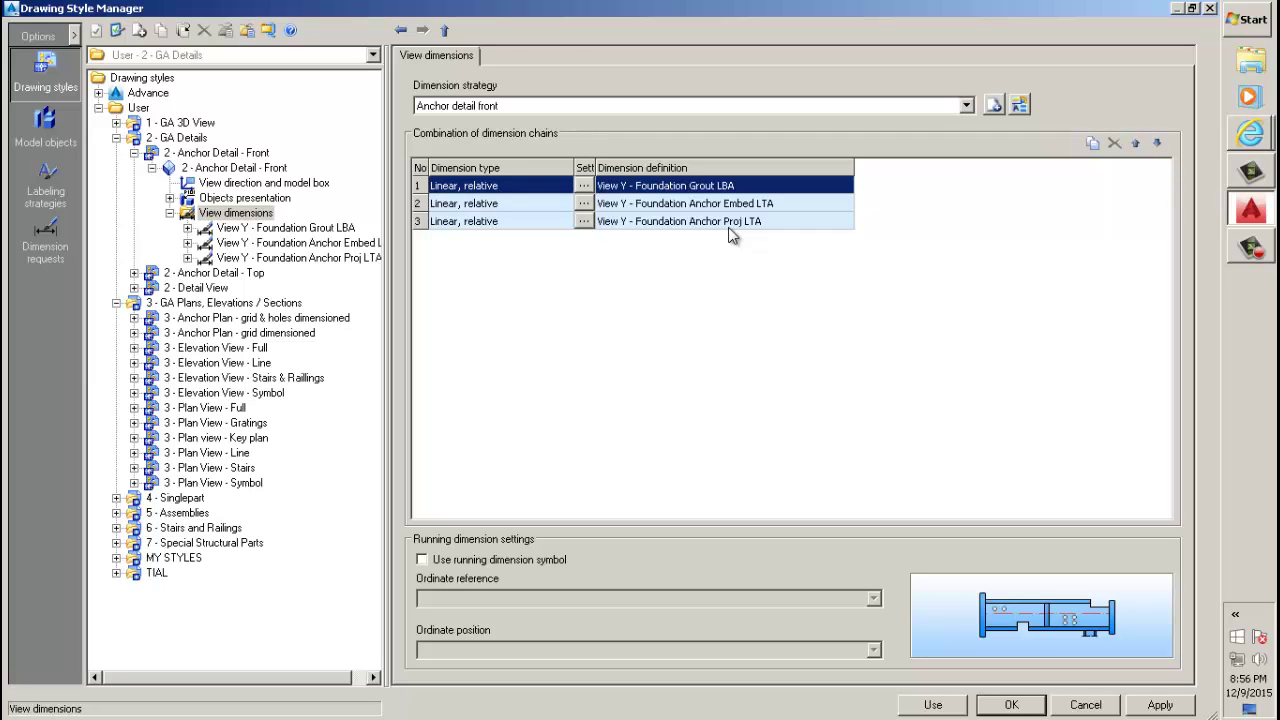
{"action": "left_click", "coordinate": [630, 220]}
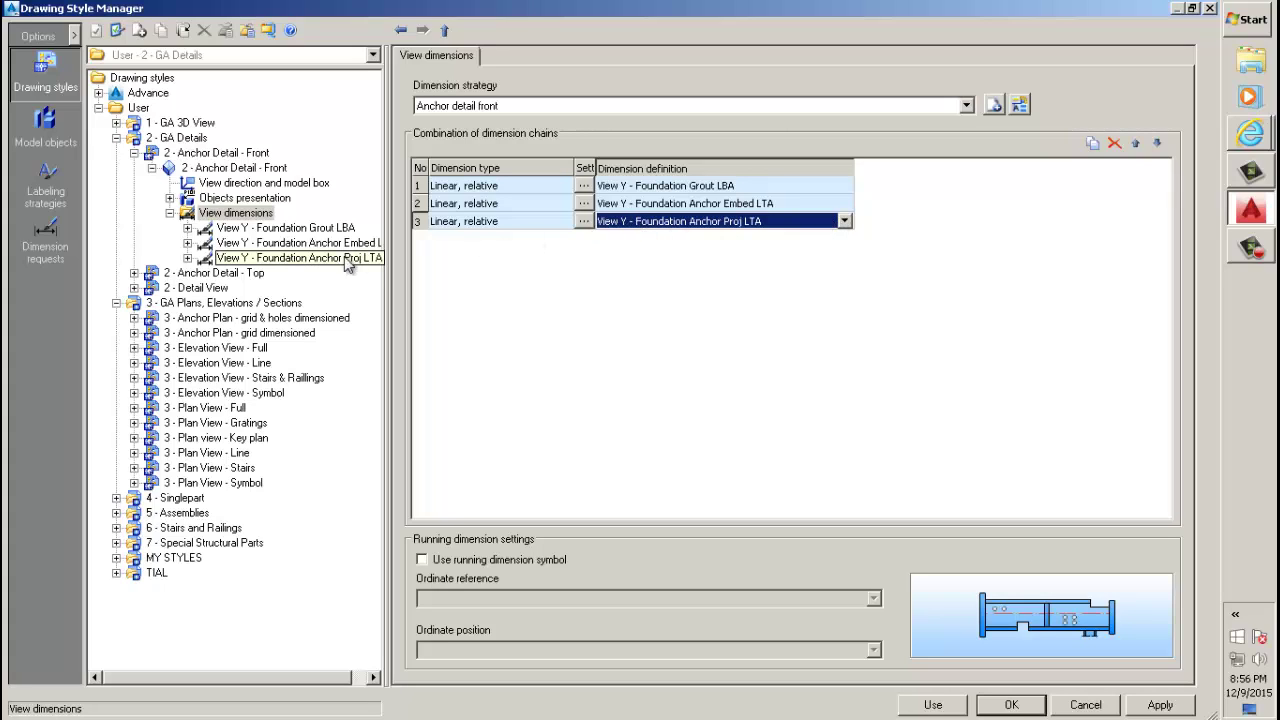
{"action": "left_click", "coordinate": [417, 223]}
{"action": "key", "text": "Delete"}
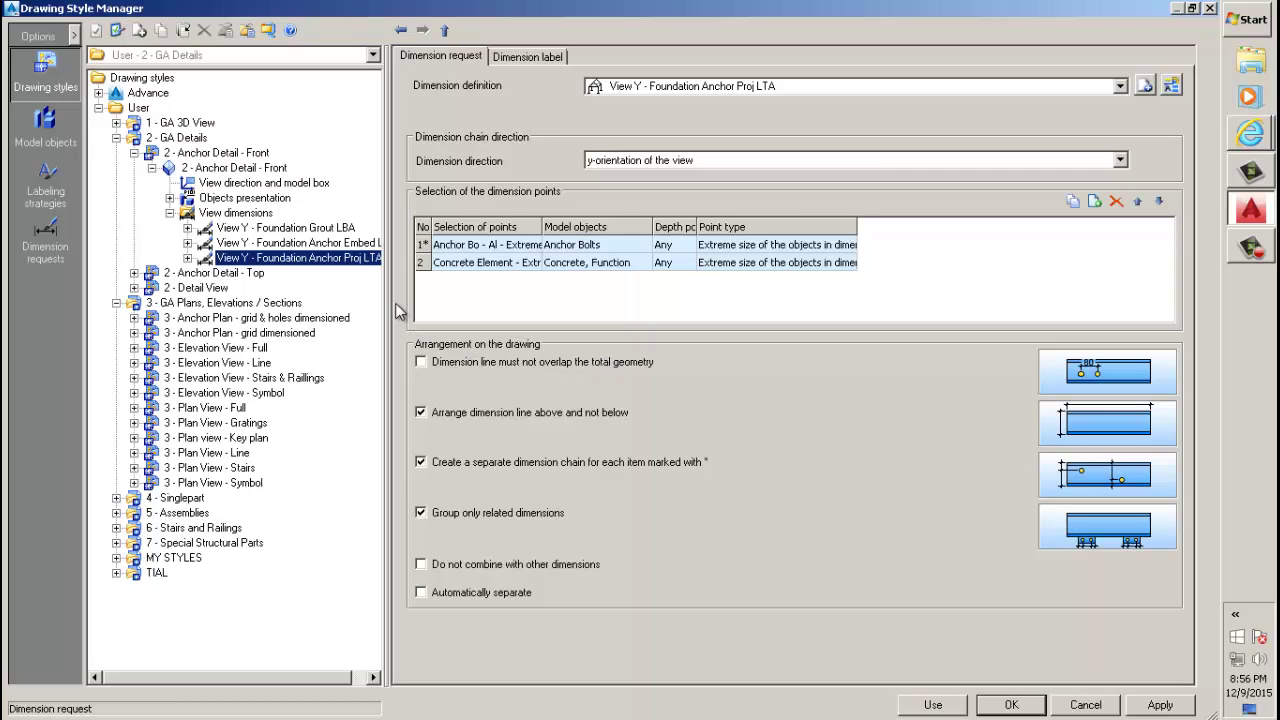
Check the available dimension definitions without changing the current one, and widen the Selection of points column to show the full names.
{"action": "left_click", "coordinate": [794, 86]}
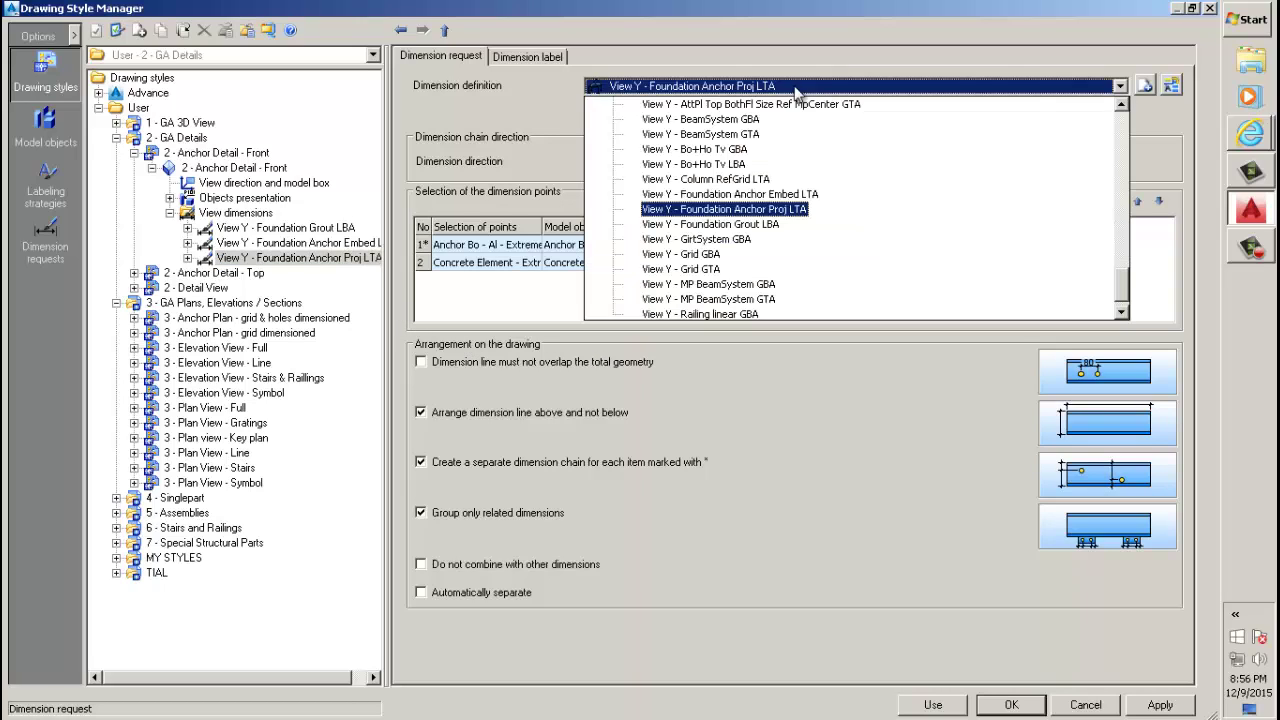
{"action": "left_click", "coordinate": [519, 110]}
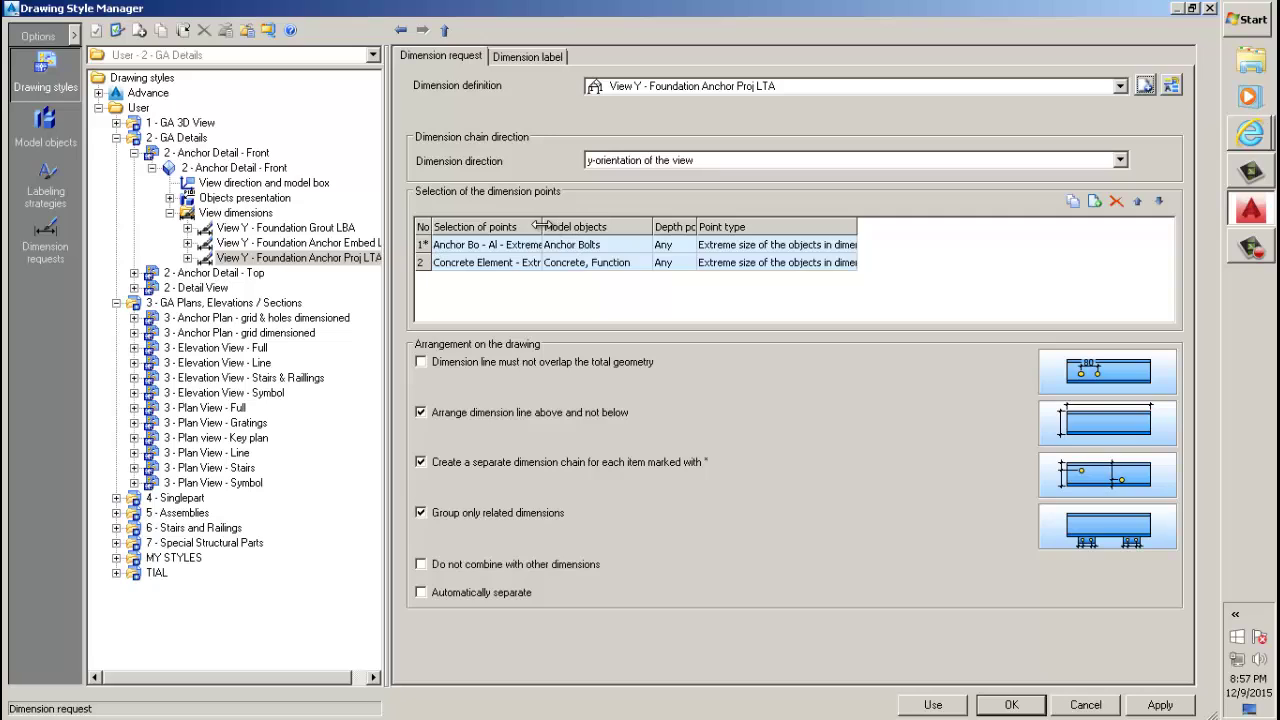
{"action": "left_click_drag", "start_coordinate": [541, 226], "coordinate": [604, 226]}
{"action": "left_click_drag", "start_coordinate": [757, 227], "coordinate": [752, 227]}
{"action": "left_click_drag", "start_coordinate": [605, 227], "coordinate": [666, 227]}
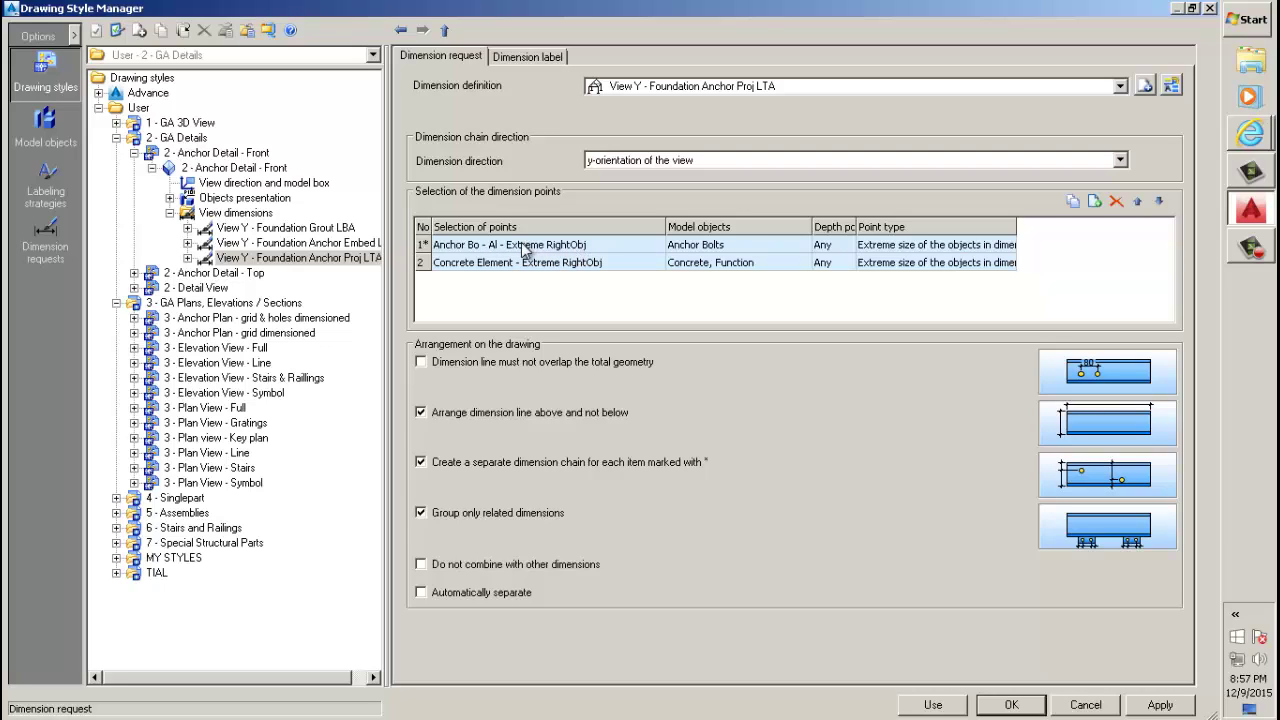
Check the model object and the available point types for the Anchor Bolts dimension points, leaving both unchanged.
{"action": "left_click", "coordinate": [717, 248]}
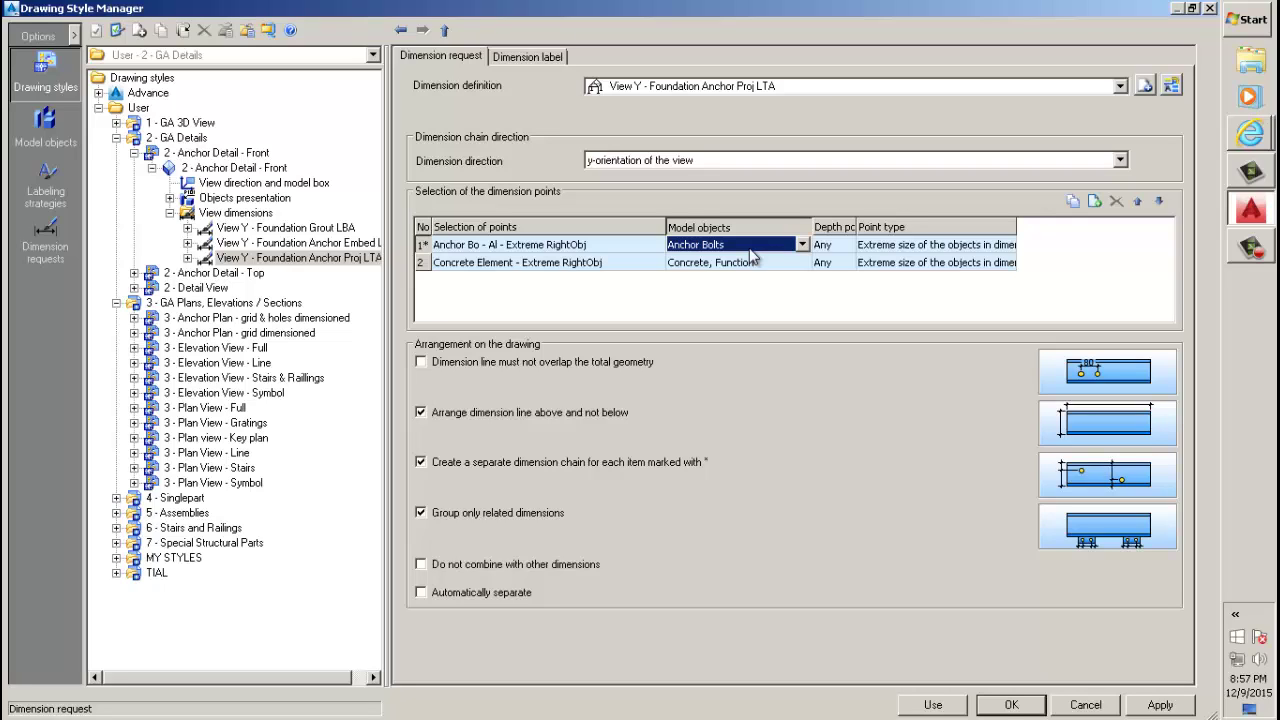
{"action": "left_click", "coordinate": [912, 248]}
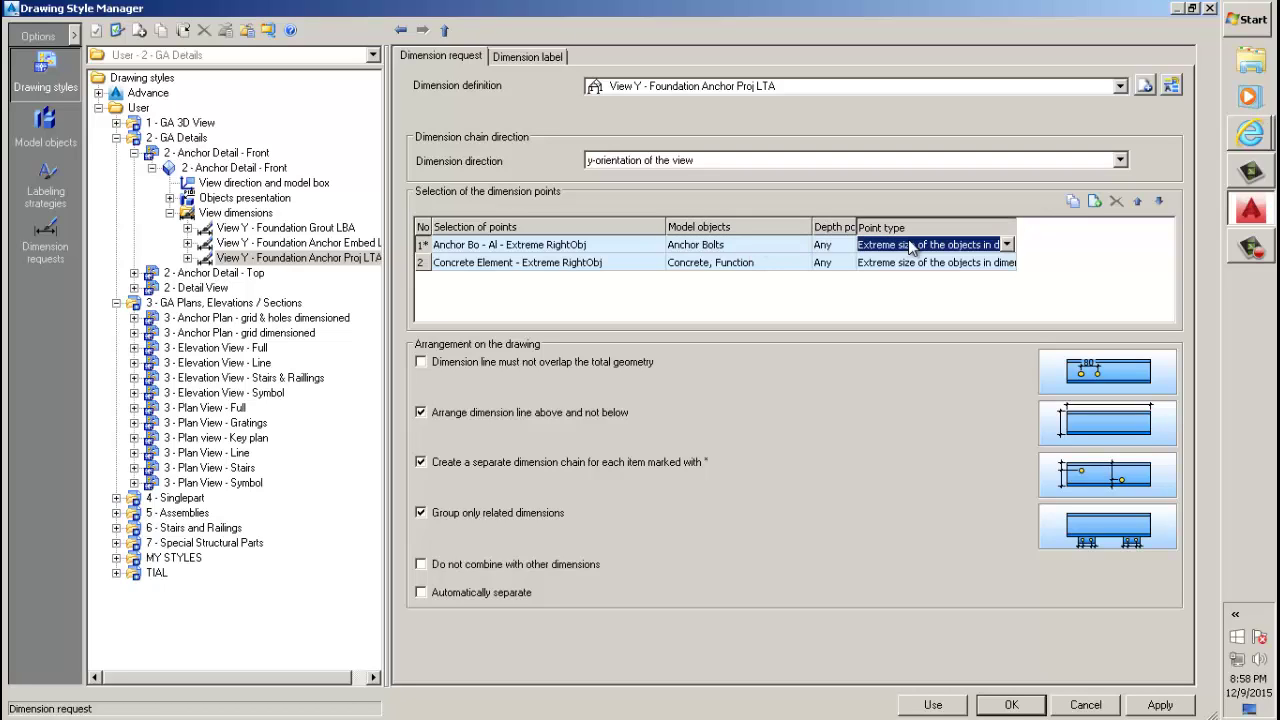
{"action": "left_click", "coordinate": [1006, 246]}
{"action": "left_click", "coordinate": [1006, 246]}
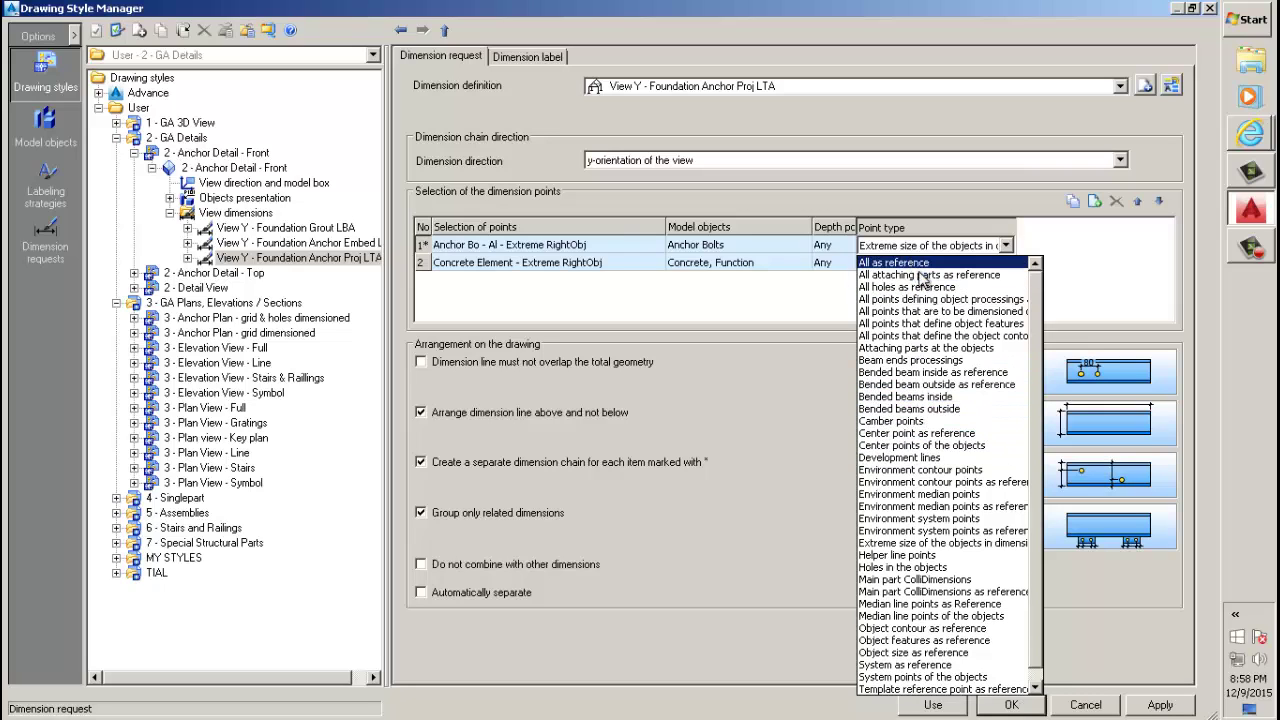
{"action": "scroll", "coordinate": [905, 380], "scroll_direction": "down", "scroll_amount": 1}
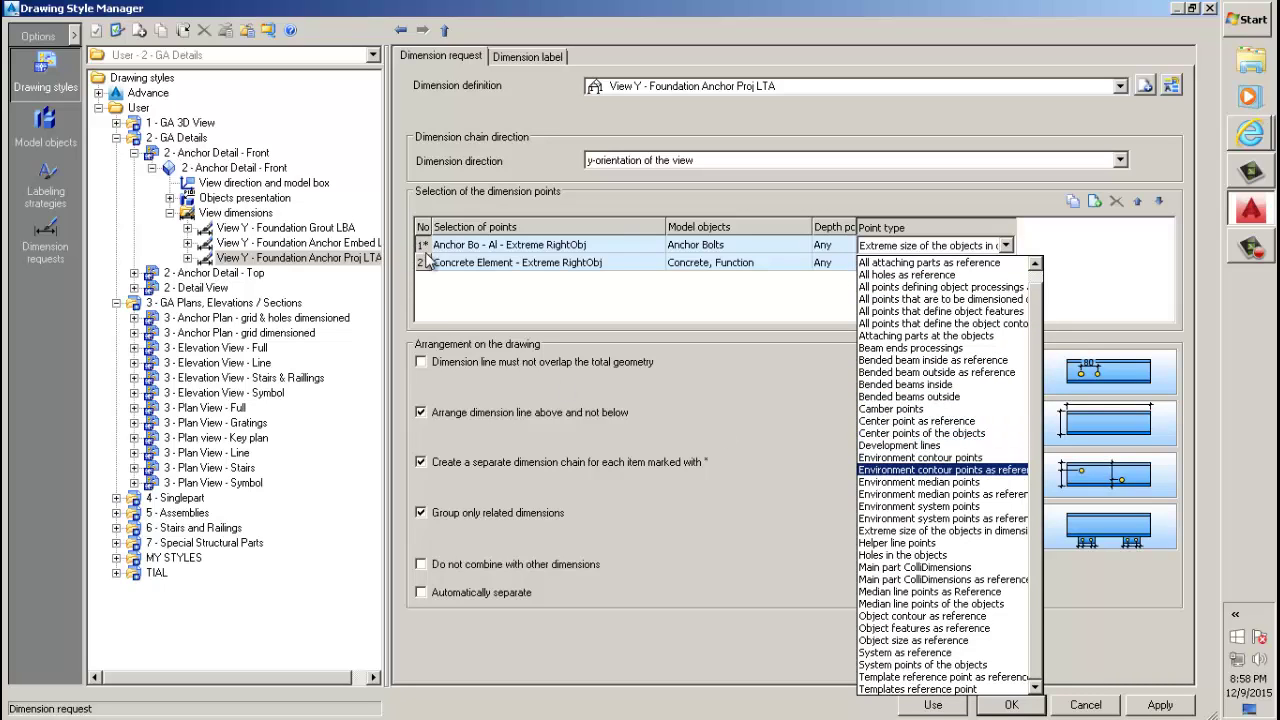
{"action": "left_click", "coordinate": [510, 247]}
Browse the predefined point selections for the first dimension point row, keeping Anchor Bo - Al - Extreme RightObj.
{"action": "left_click", "coordinate": [552, 248]}
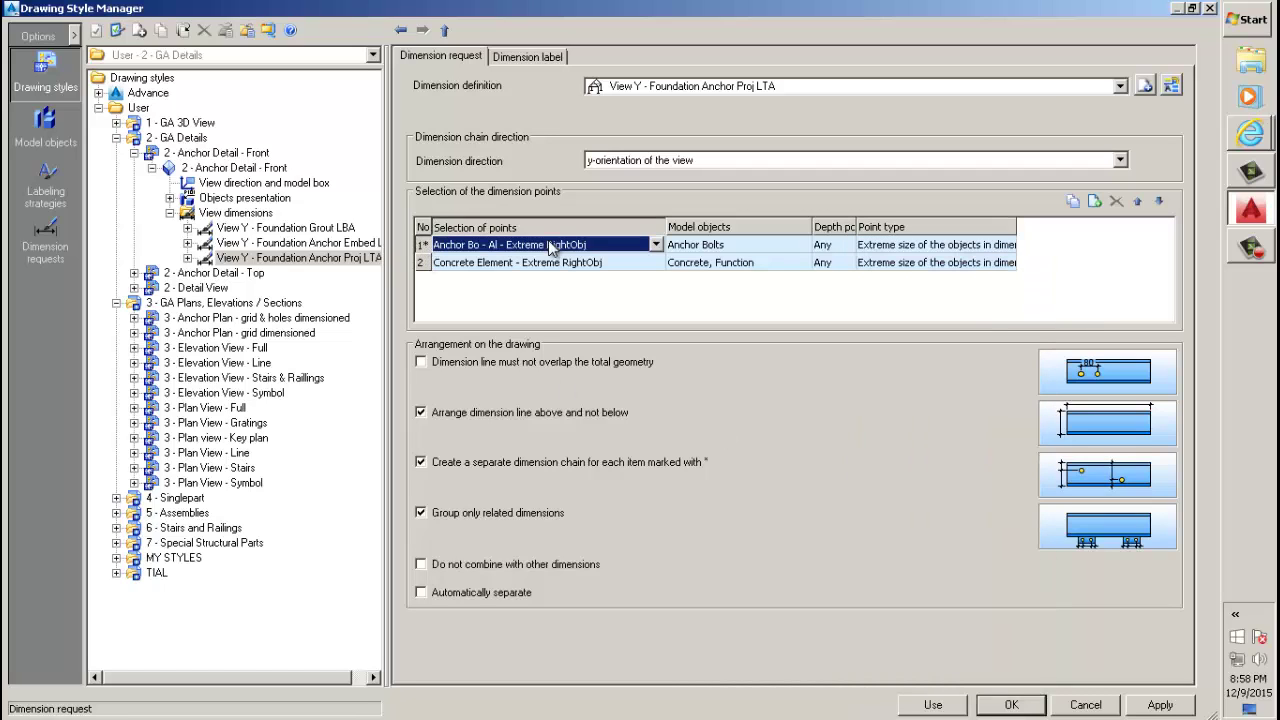
{"action": "left_click", "coordinate": [656, 245]}
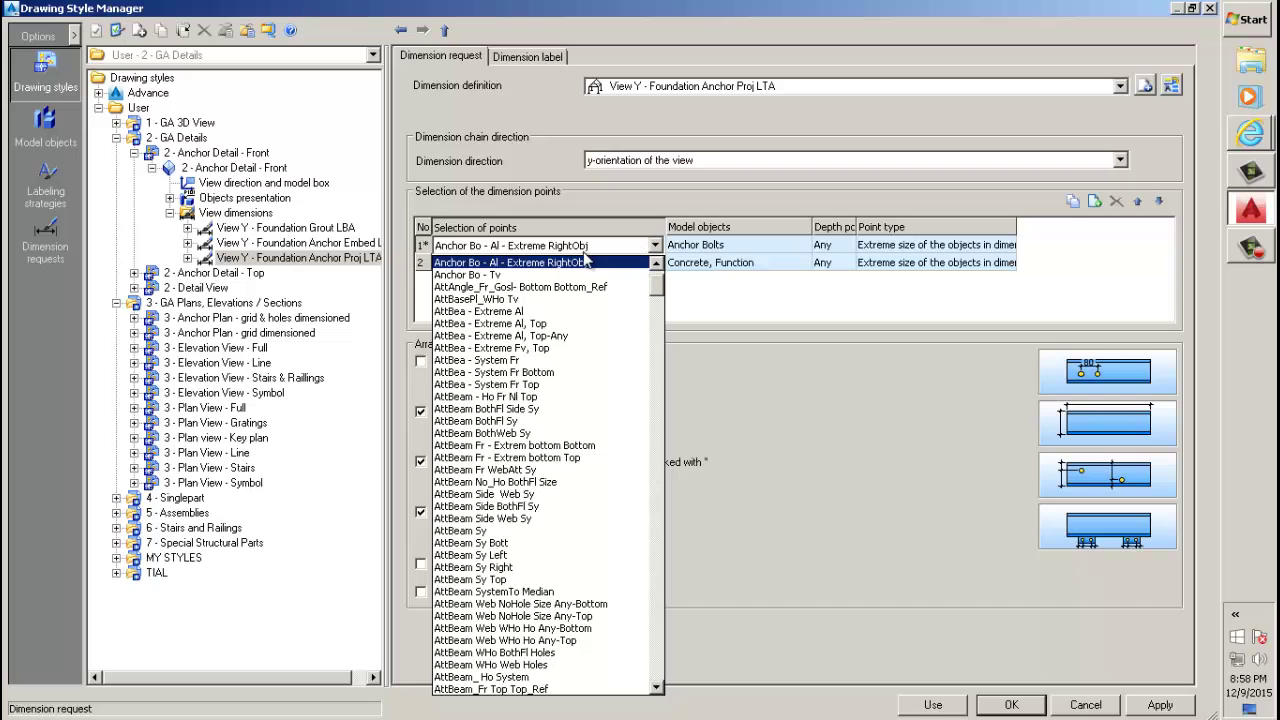
{"action": "scroll", "coordinate": [553, 330], "scroll_direction": "down", "scroll_amount": 1}
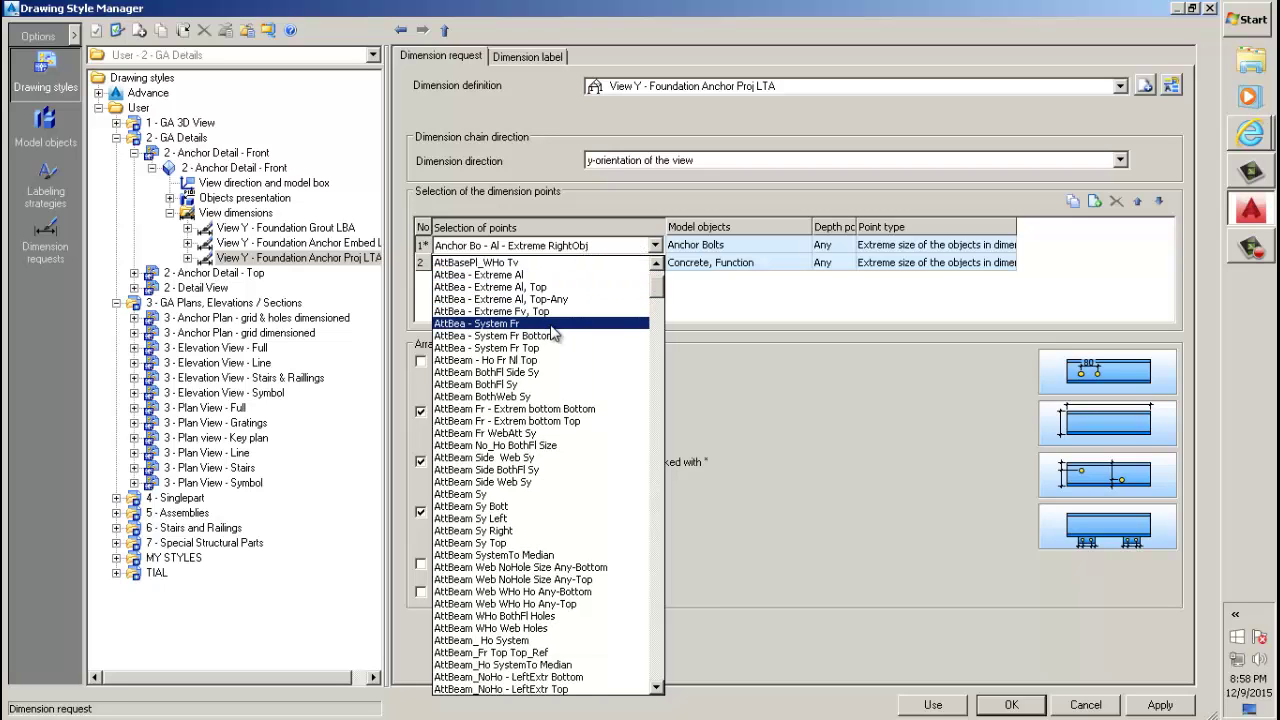
{"action": "scroll", "coordinate": [553, 333], "scroll_direction": "down", "scroll_amount": 4}
{"action": "scroll", "coordinate": [555, 340], "scroll_direction": "down", "scroll_amount": 5}
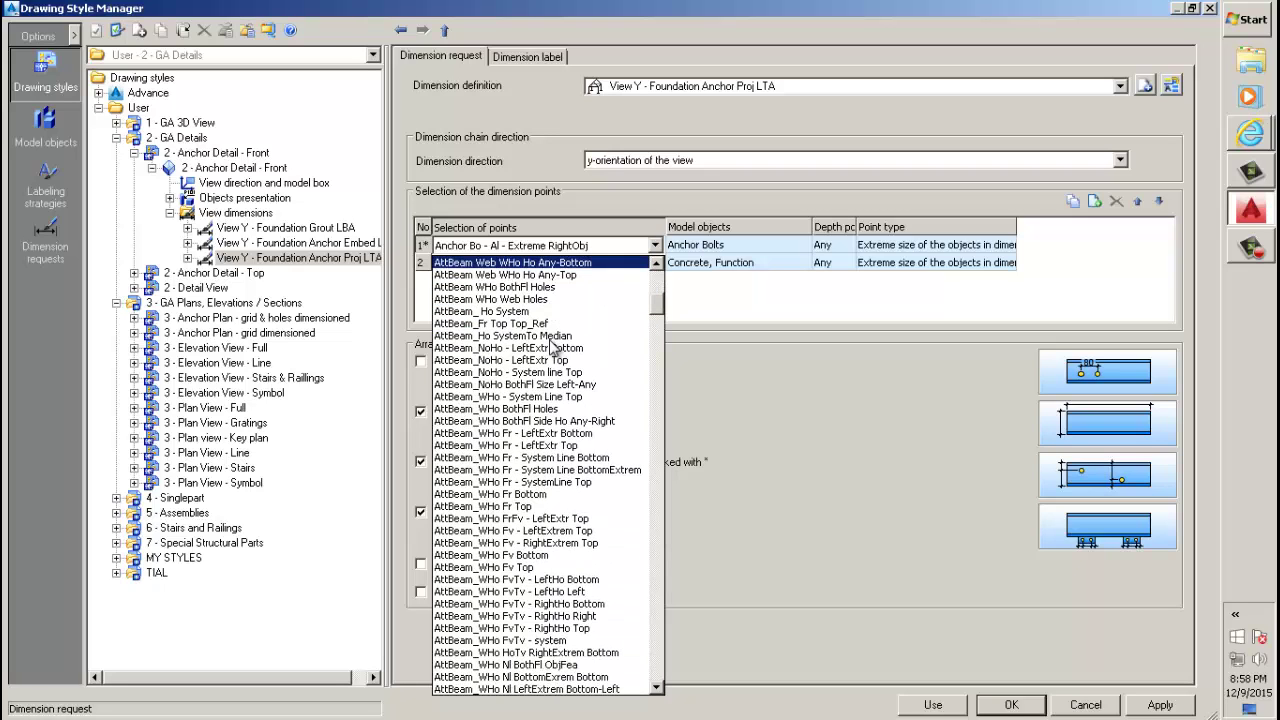
{"action": "scroll", "coordinate": [553, 345], "scroll_direction": "down", "scroll_amount": 7}
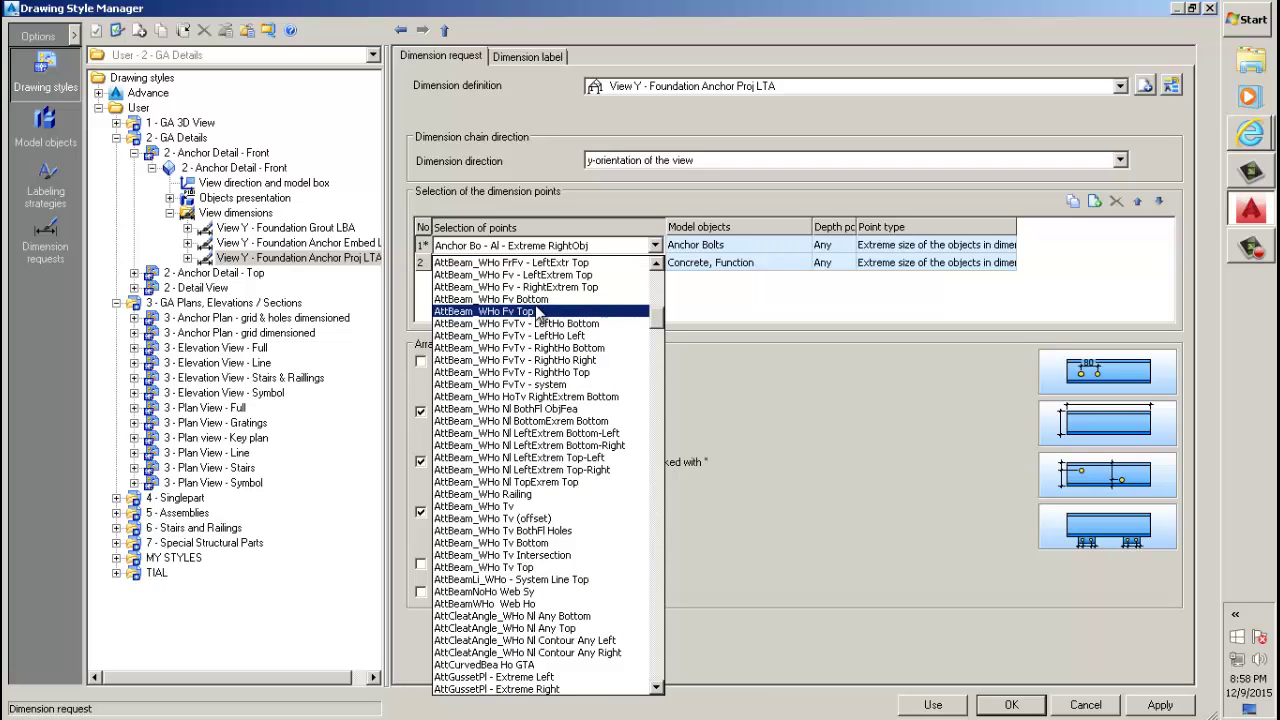
{"action": "scroll", "coordinate": [538, 312], "scroll_direction": "down", "scroll_amount": 10}
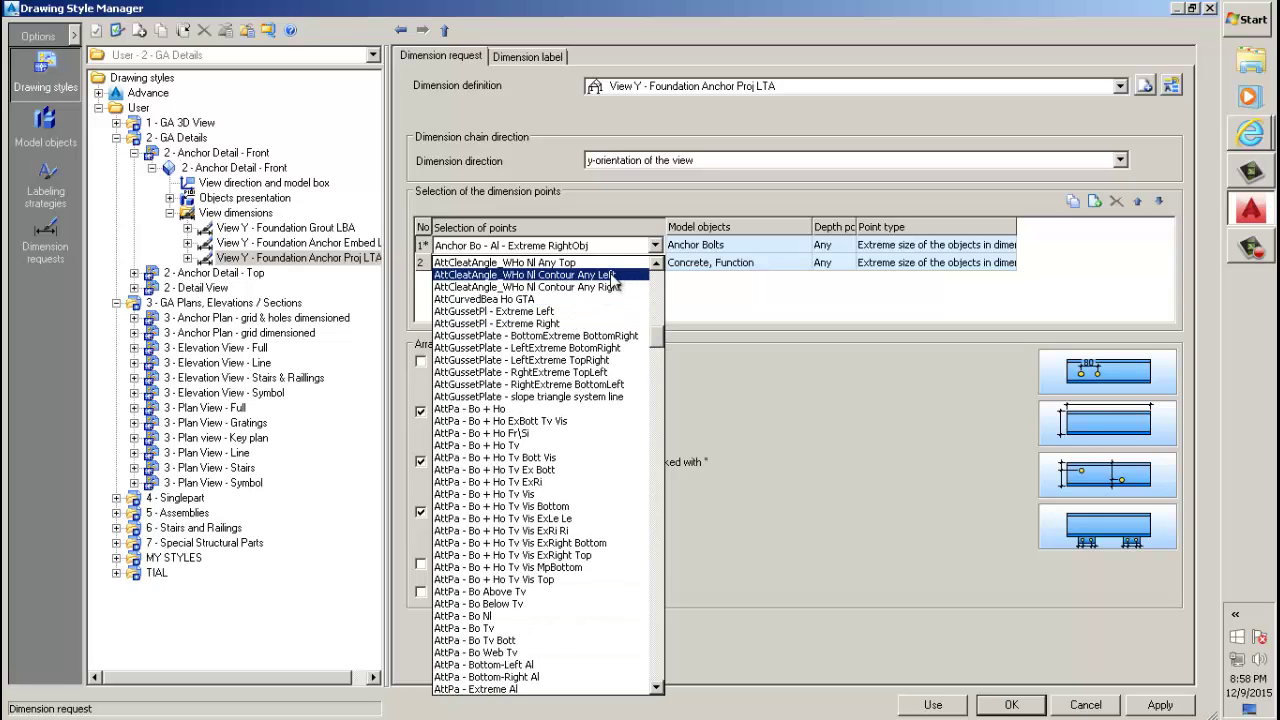
{"action": "left_click", "coordinate": [732, 289]}
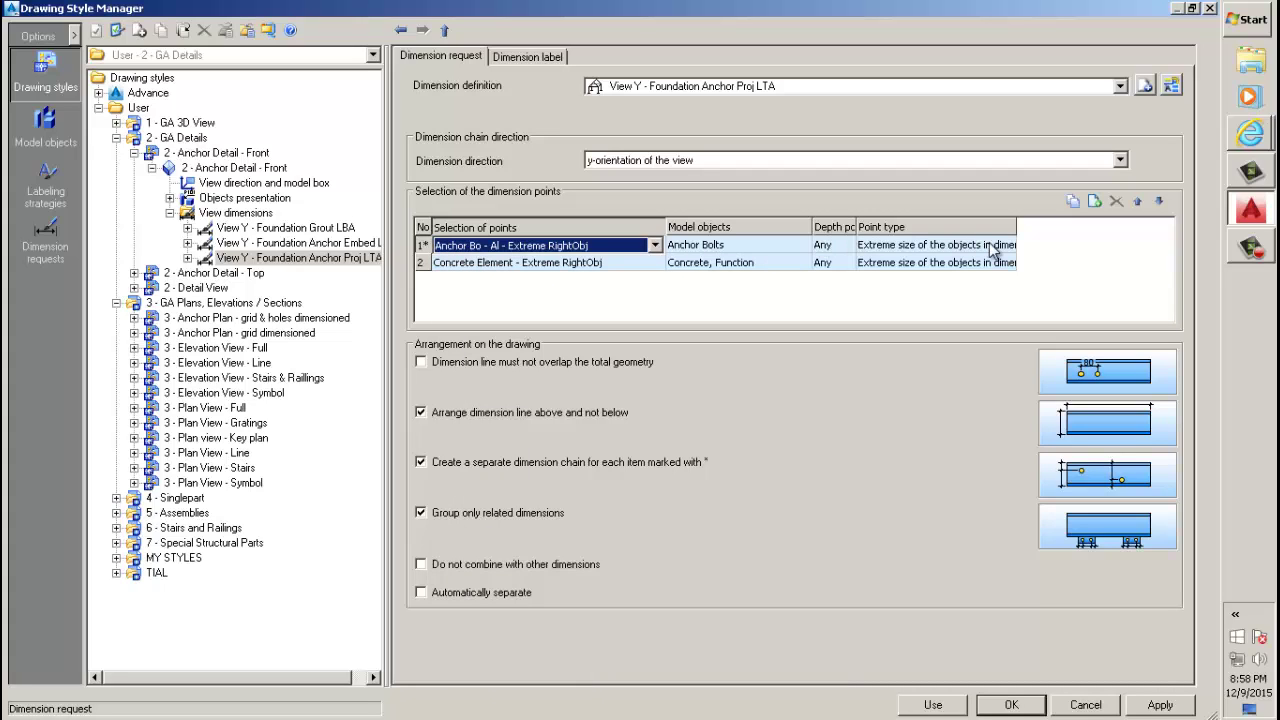
Review the Anchor Bo - Al - Extreme RightObj points selection definition and its selected model objects.
{"action": "left_click", "coordinate": [421, 266]}
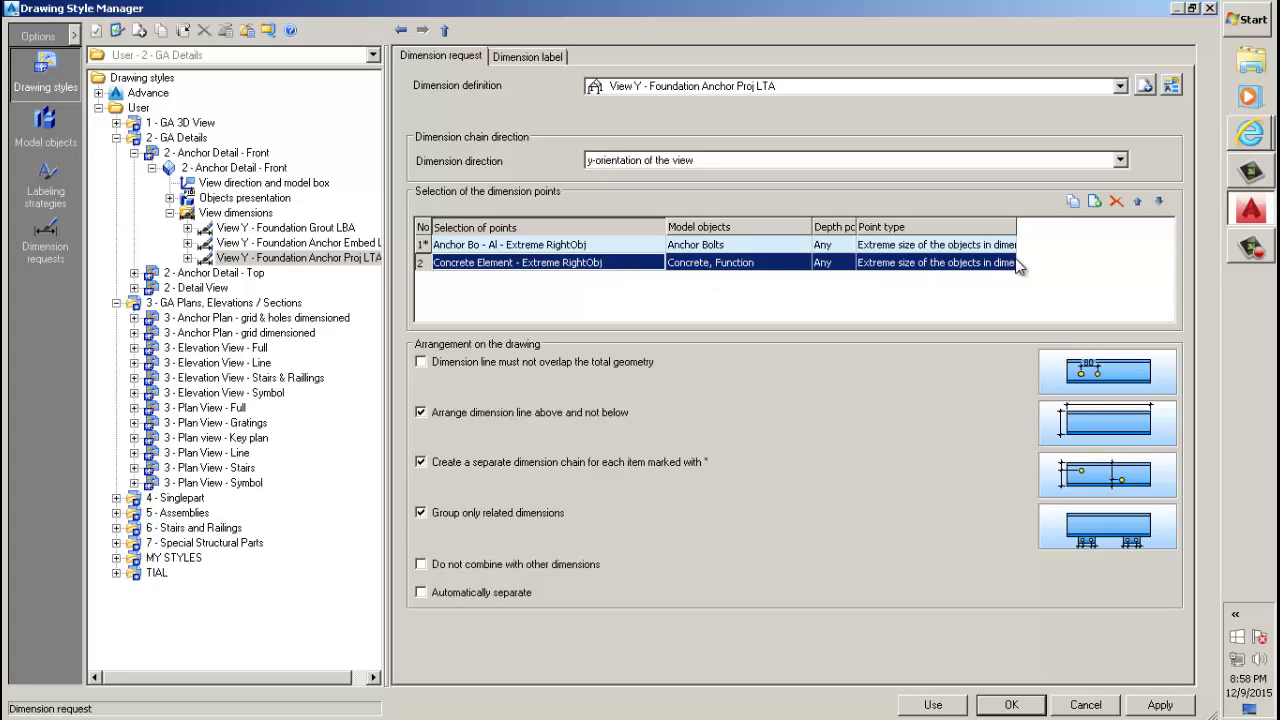
{"action": "left_click", "coordinate": [324, 264]}
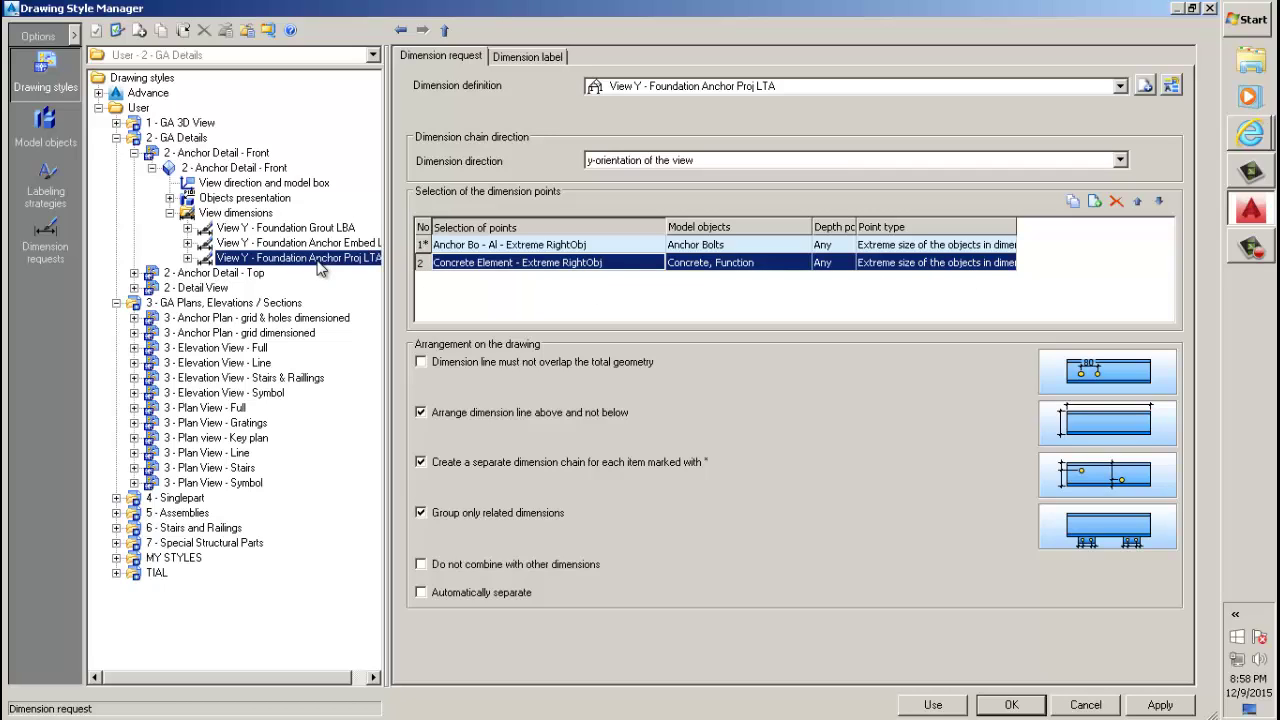
{"action": "left_click", "coordinate": [187, 257]}
{"action": "left_click", "coordinate": [270, 274]}
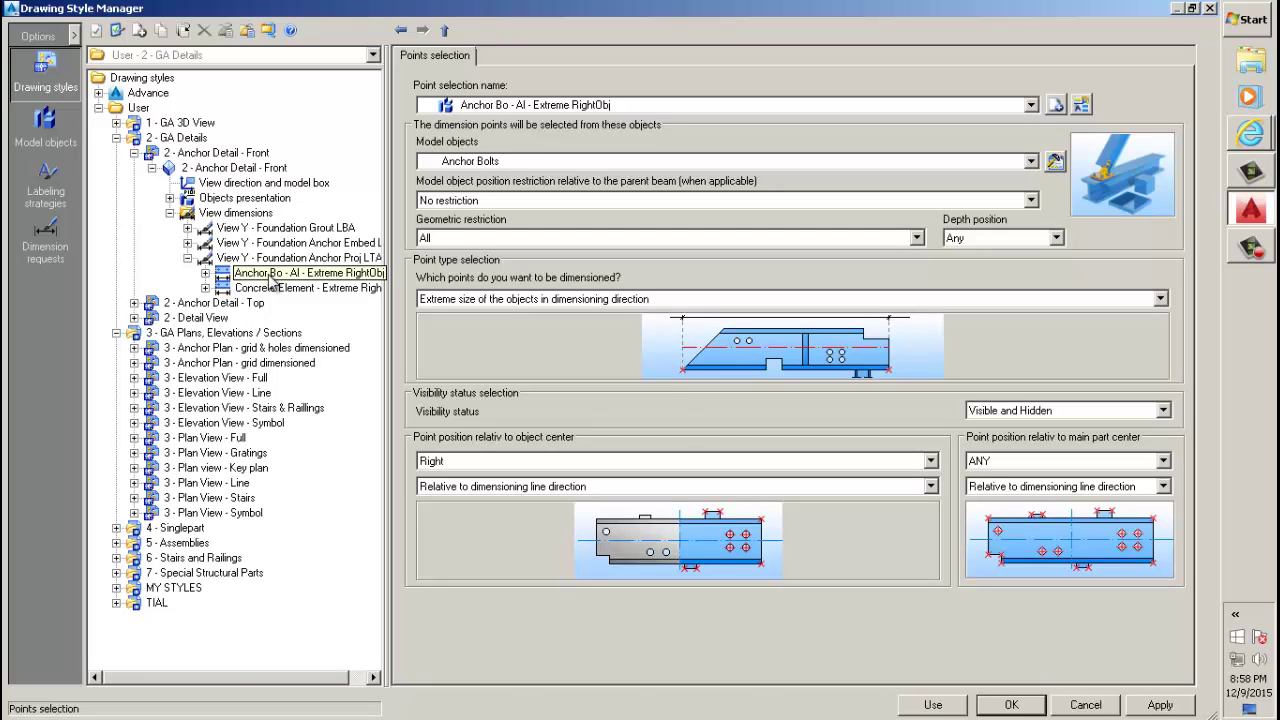
{"action": "left_click", "coordinate": [205, 273]}
{"action": "left_click", "coordinate": [284, 288]}
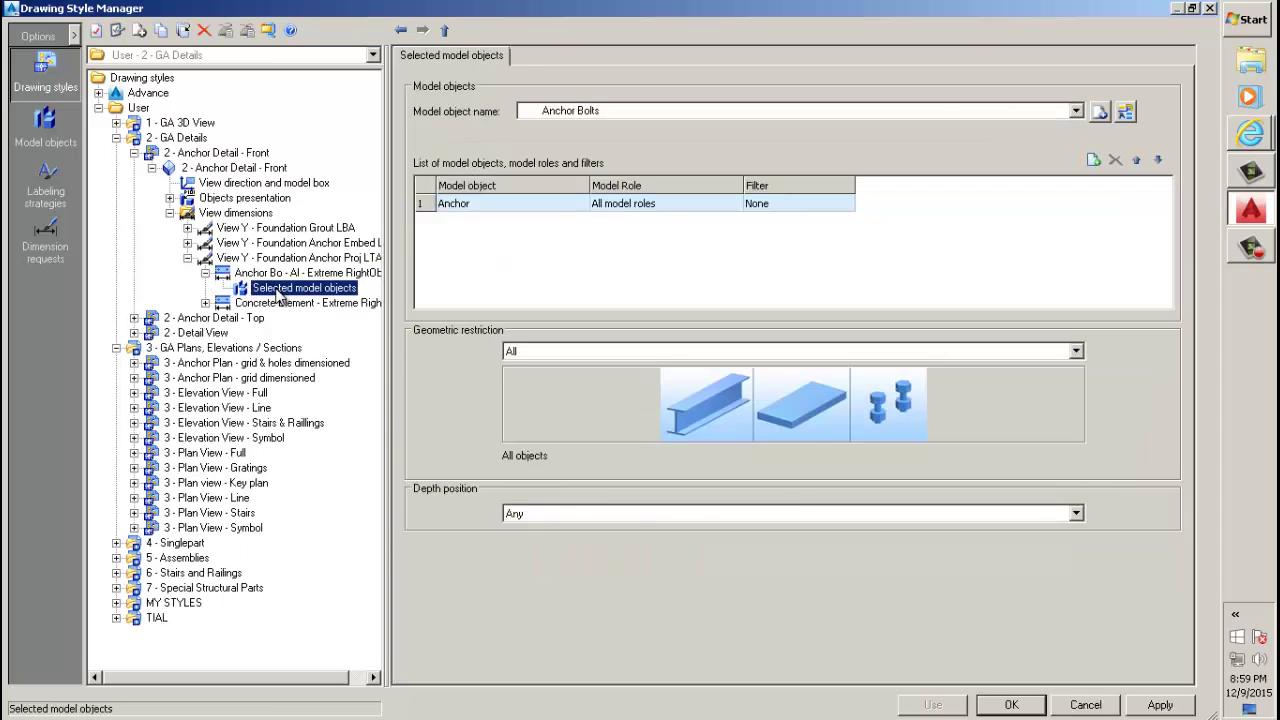
{"action": "left_click", "coordinate": [288, 278]}
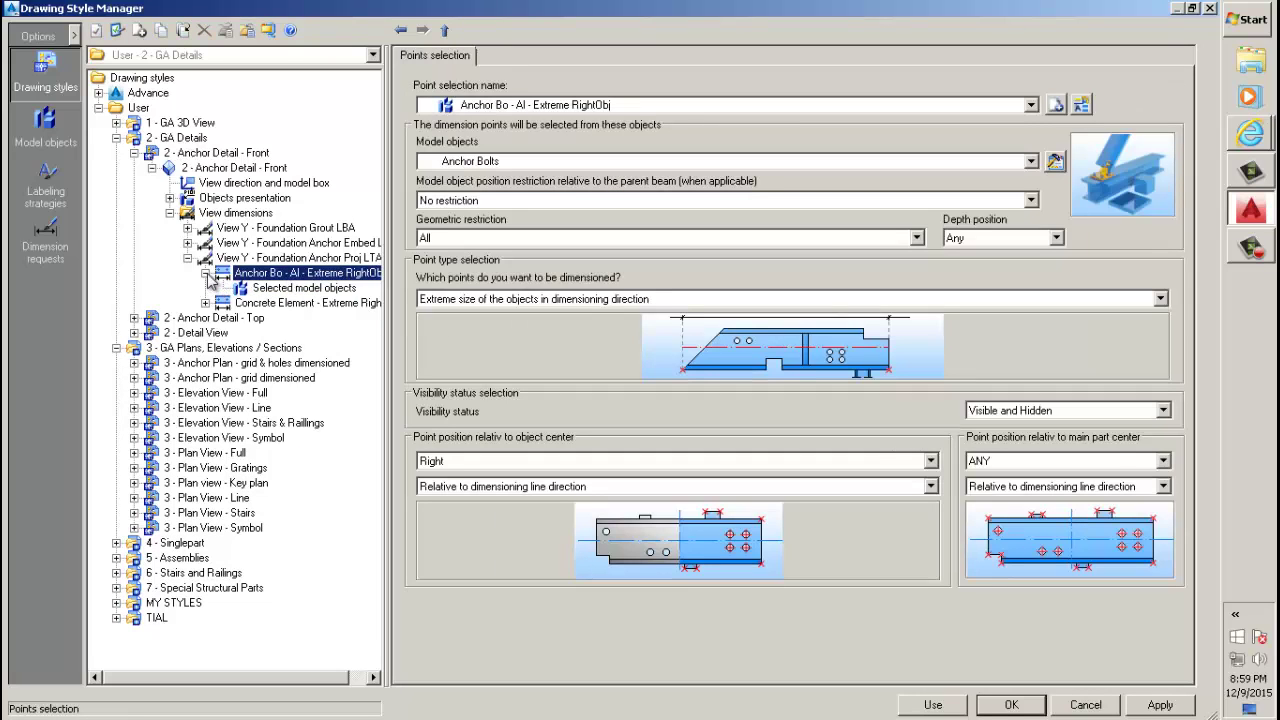
{"action": "left_click", "coordinate": [206, 274]}
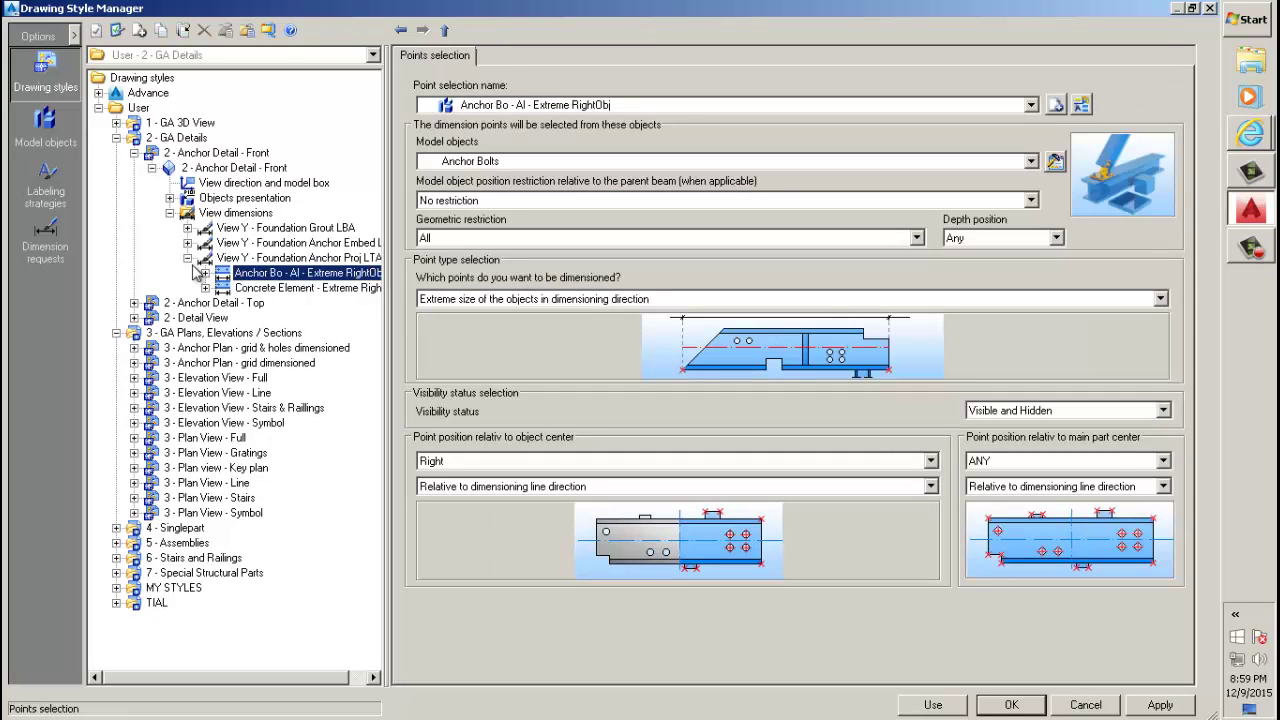
Review the arrangement options of the Foundation Anchor Proj LTA dimension request with its Anchor Bolts row selected, and collapse 2 - GA Details.
{"action": "left_click", "coordinate": [189, 258]}
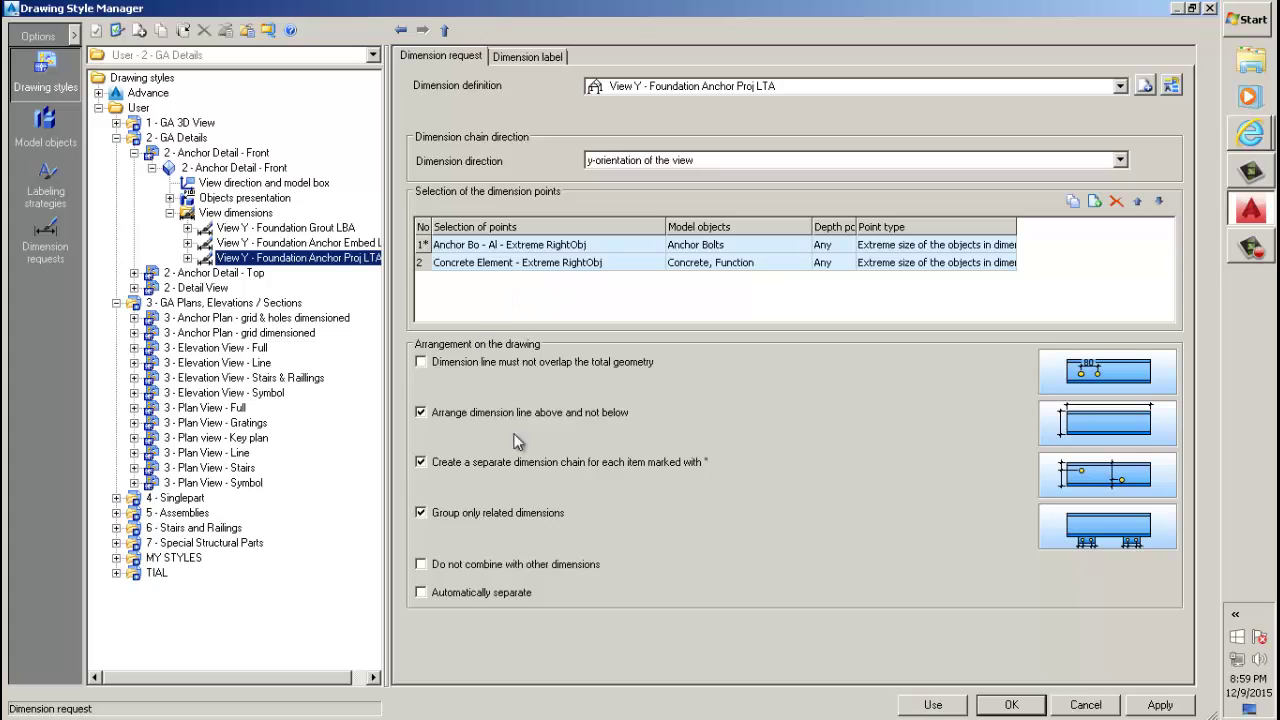
{"action": "left_click", "coordinate": [422, 245]}
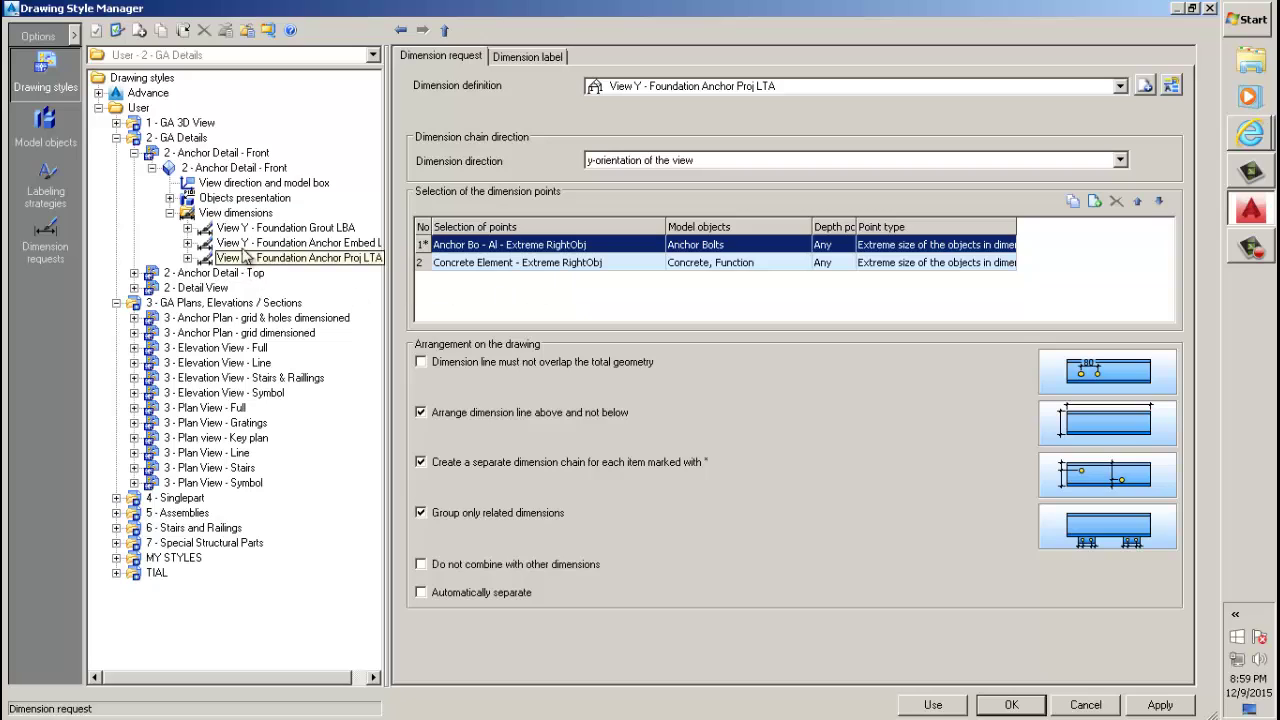
{"action": "left_click", "coordinate": [116, 137]}
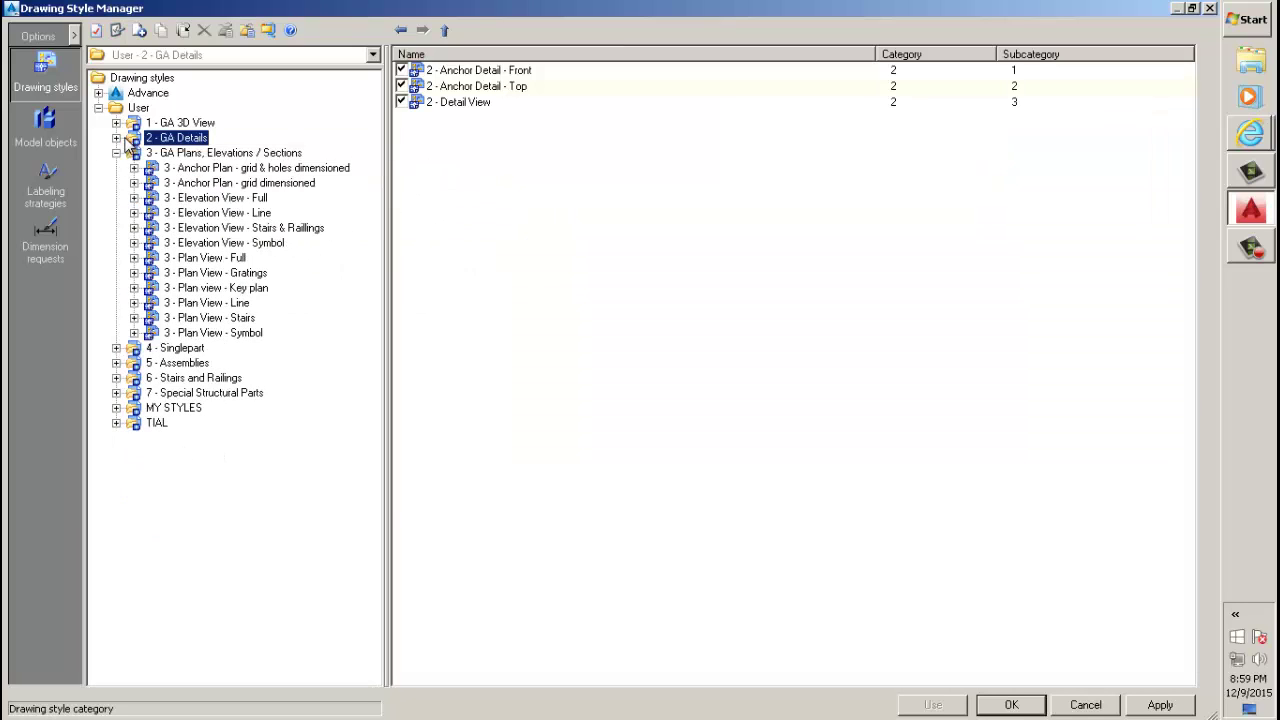
Create a new drawing style category named GFXCGHXCGH under the User styles.
{"action": "right_click", "coordinate": [138, 109]}
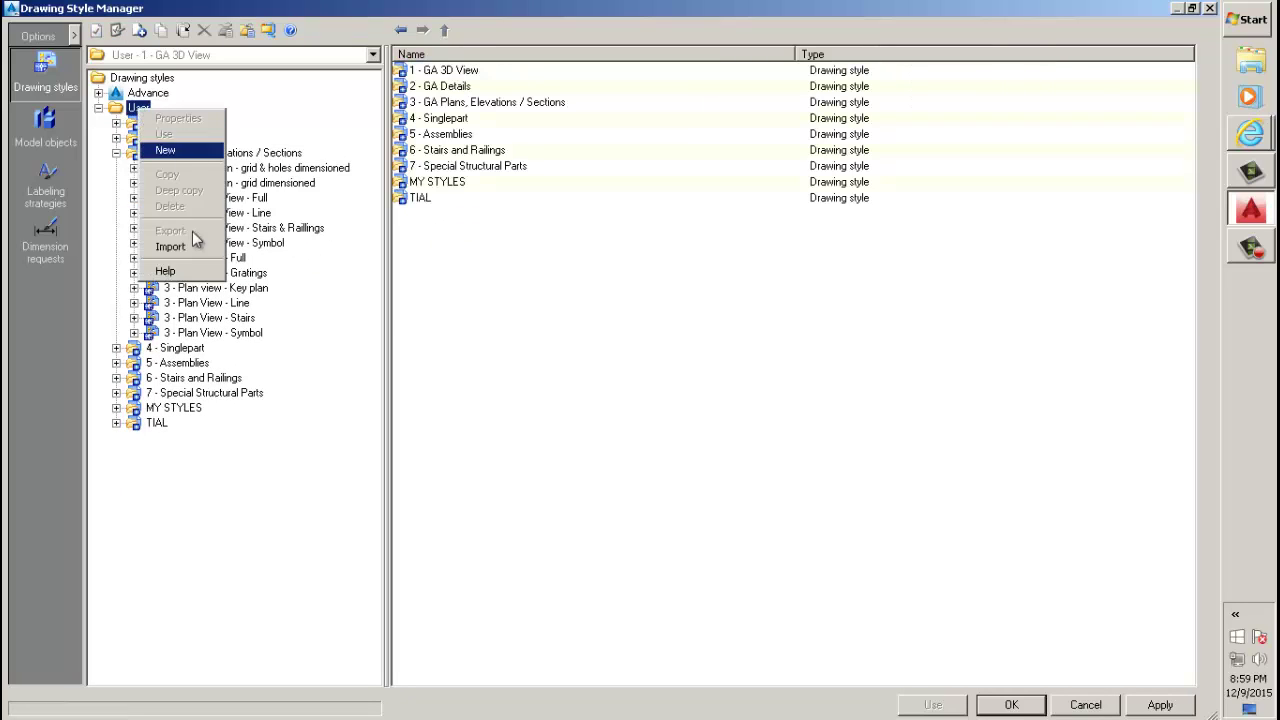
{"action": "left_click", "coordinate": [167, 150]}
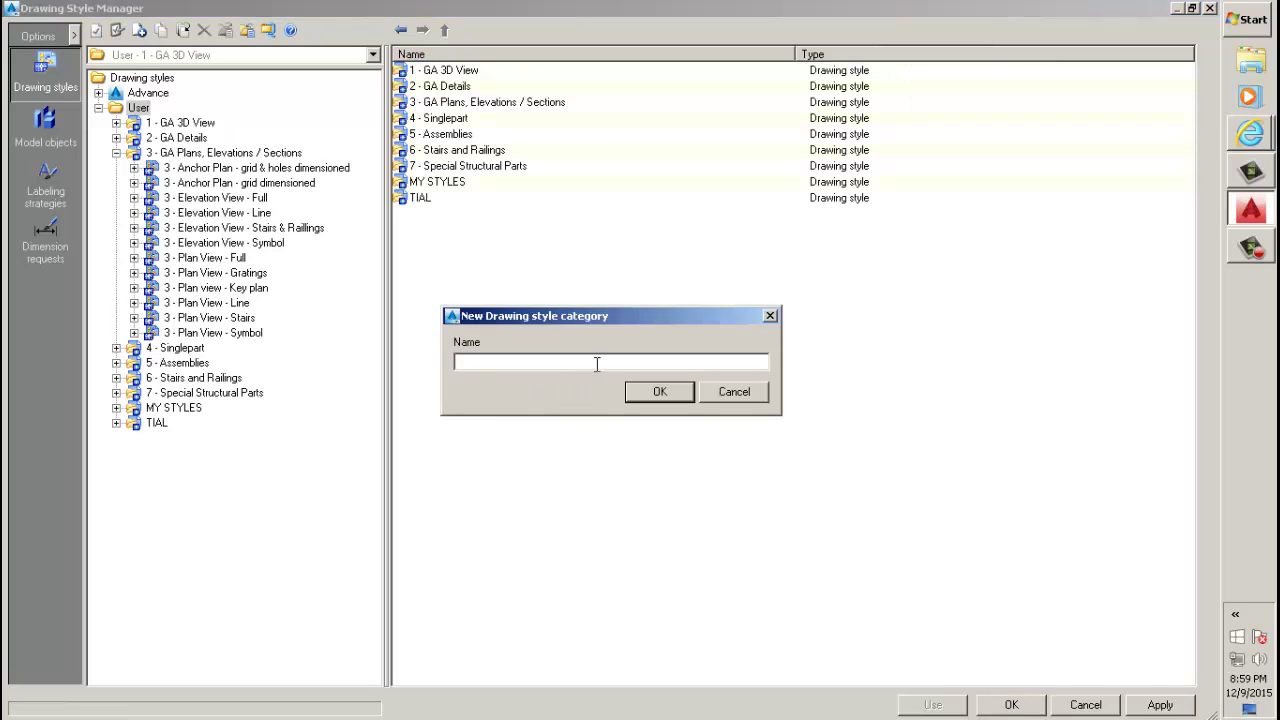
{"action": "type", "text": "GFXCGHXCGH"}
{"action": "left_click", "coordinate": [686, 391]}
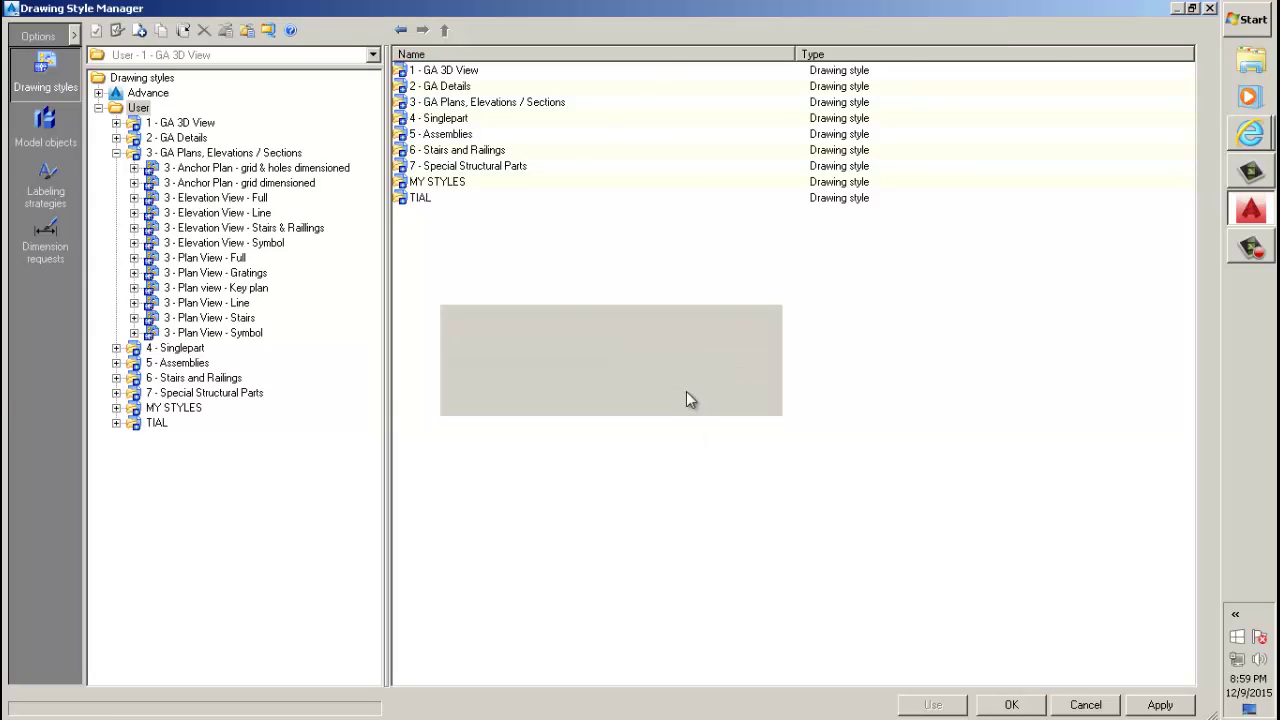
Copy the 3 - Plan View - Full drawing style under the name GFXGHC.
{"action": "left_click", "coordinate": [204, 260]}
{"action": "right_click", "coordinate": [210, 260]}
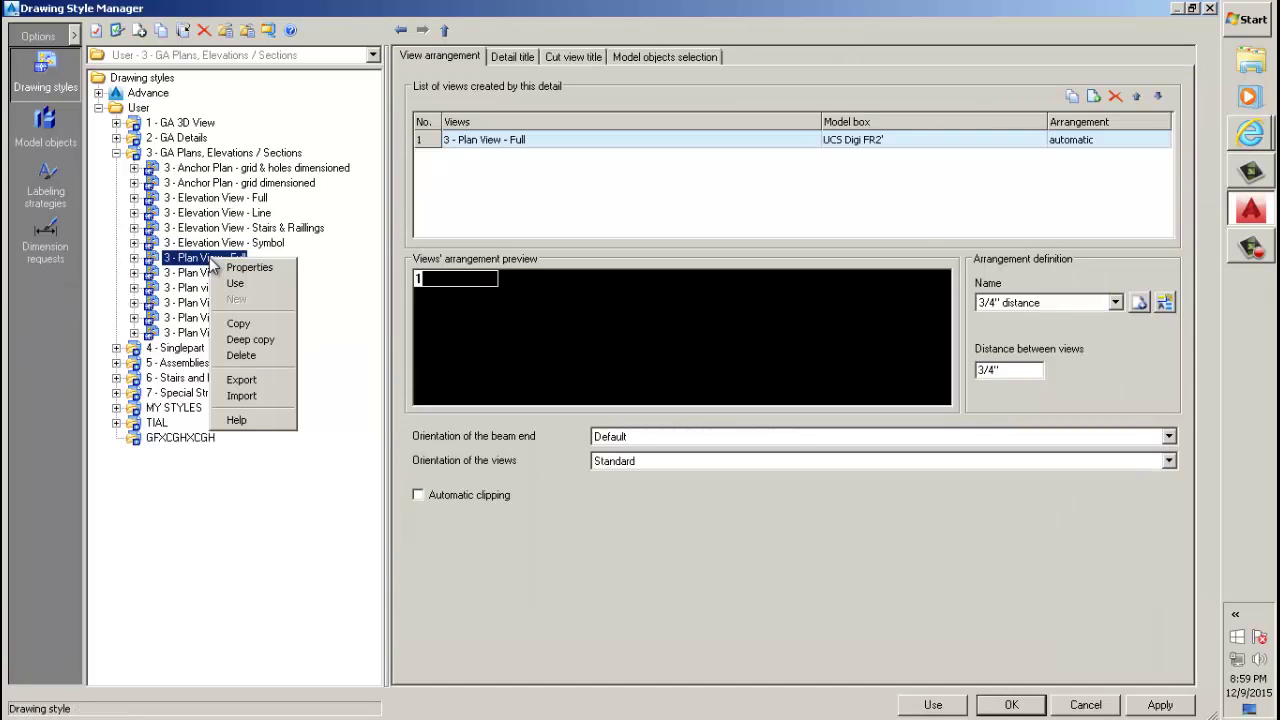
{"action": "left_click", "coordinate": [240, 323]}
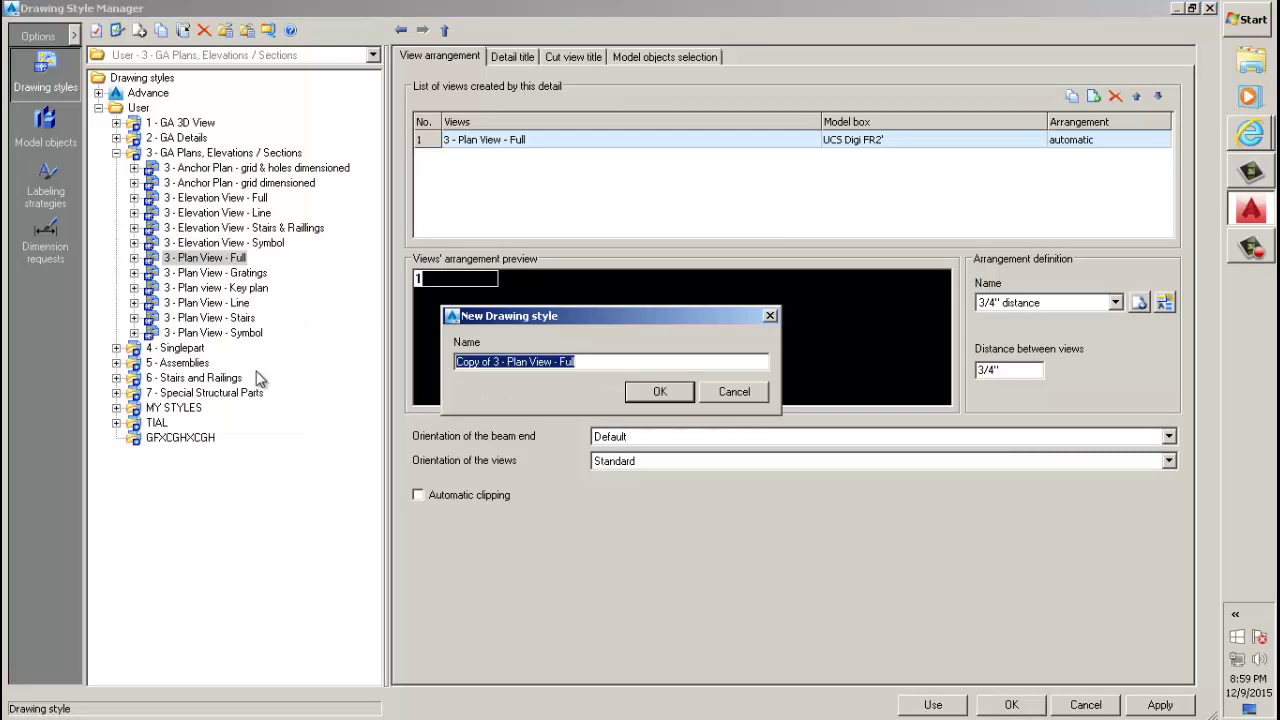
{"action": "type", "text": "GFXGHC"}
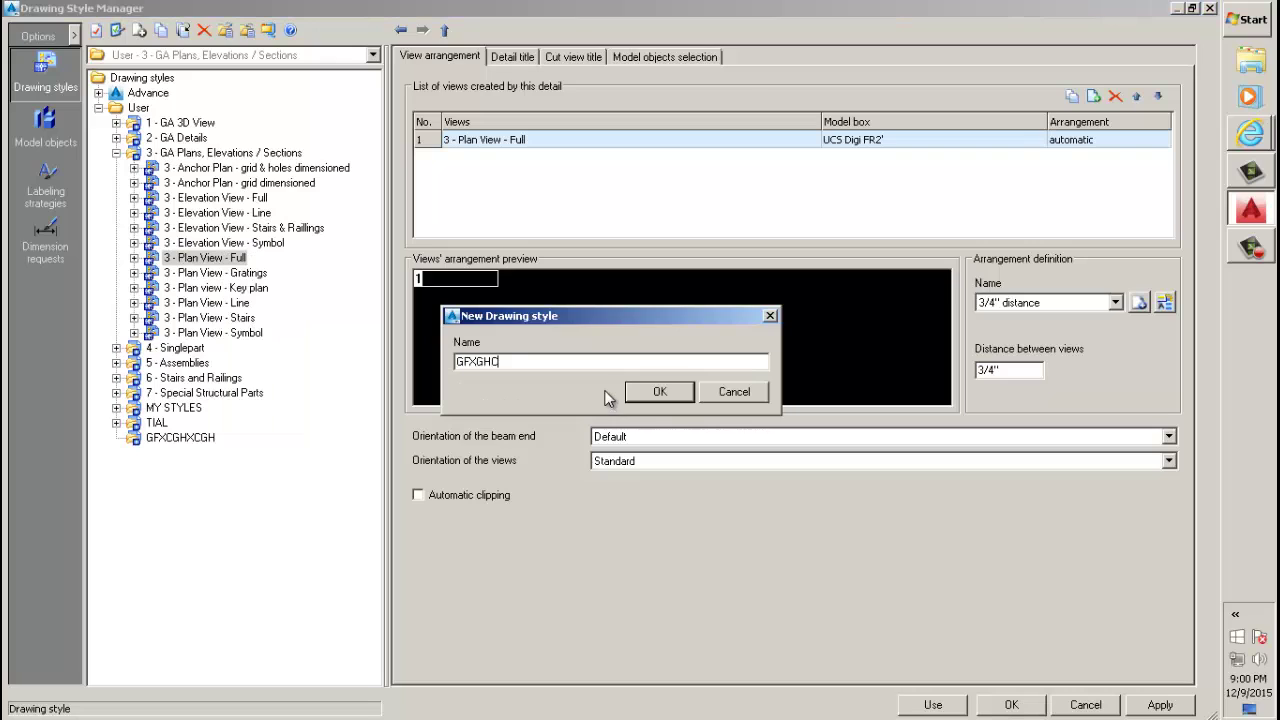
{"action": "left_click", "coordinate": [660, 392]}
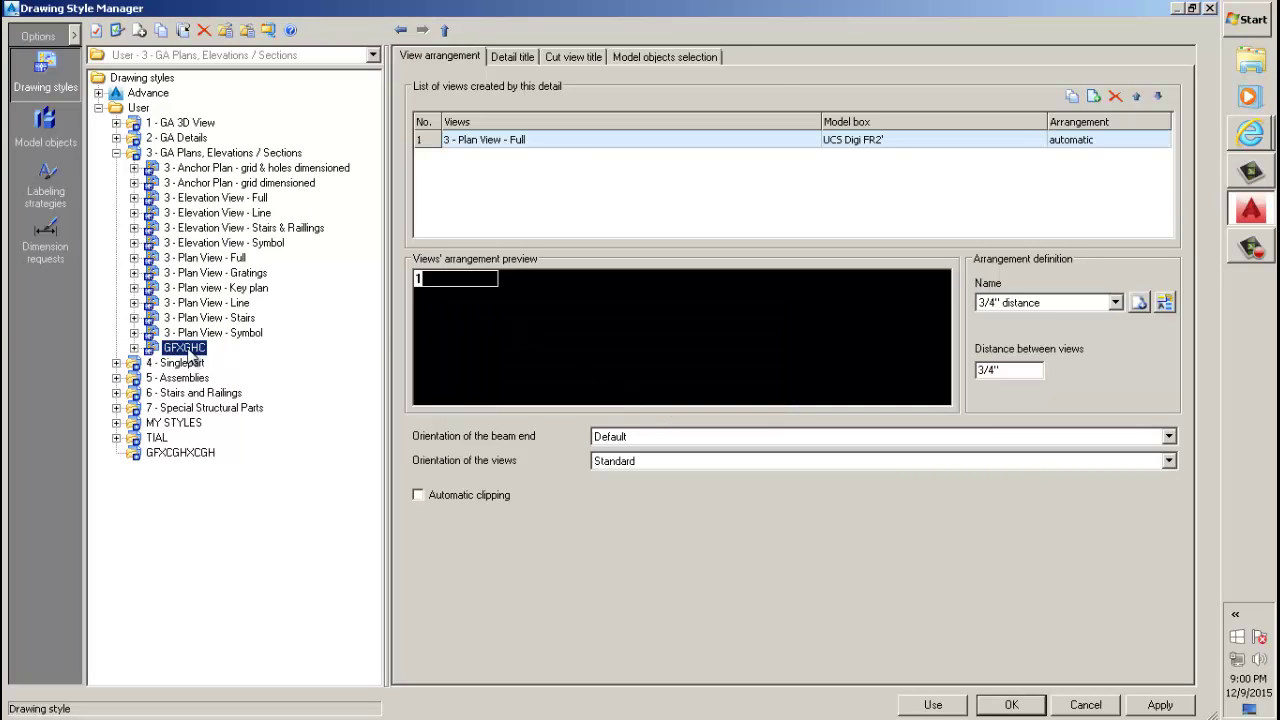
Move the GFXGHC drawing style into the GFXCGHXCGH category through its properties.
{"action": "right_click", "coordinate": [190, 352]}
{"action": "left_click", "coordinate": [222, 358]}
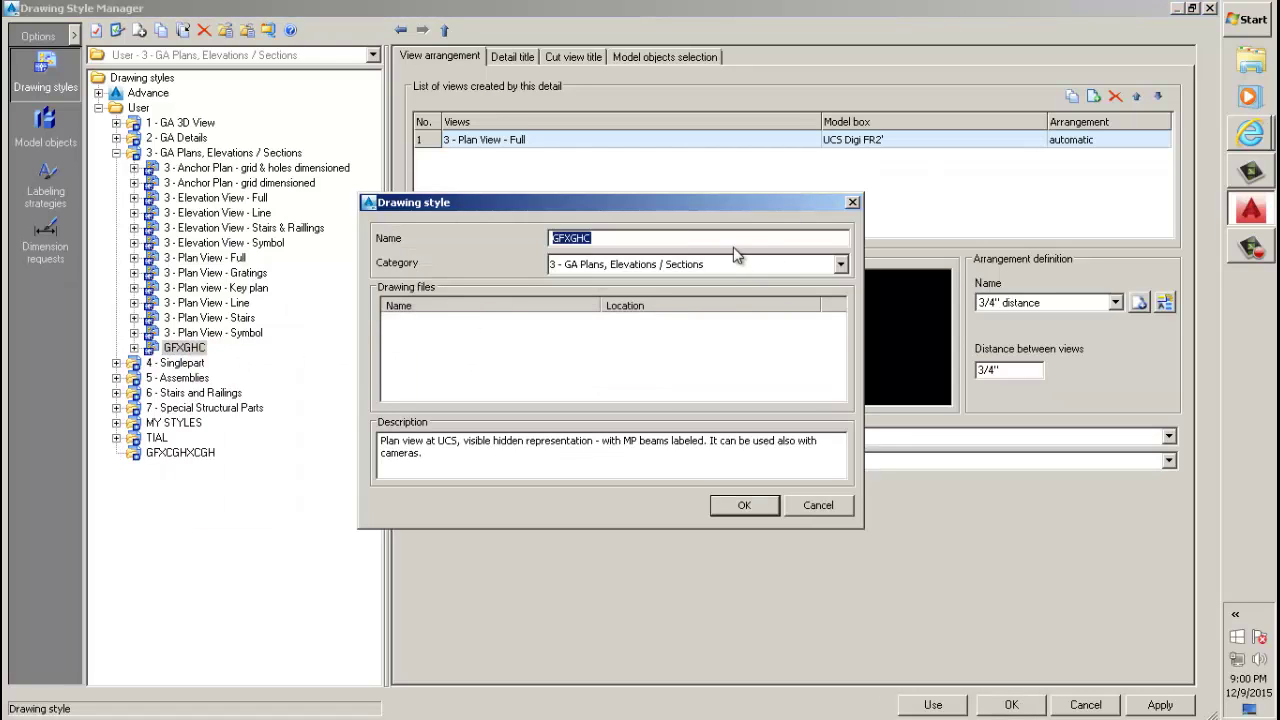
{"action": "left_click", "coordinate": [775, 264]}
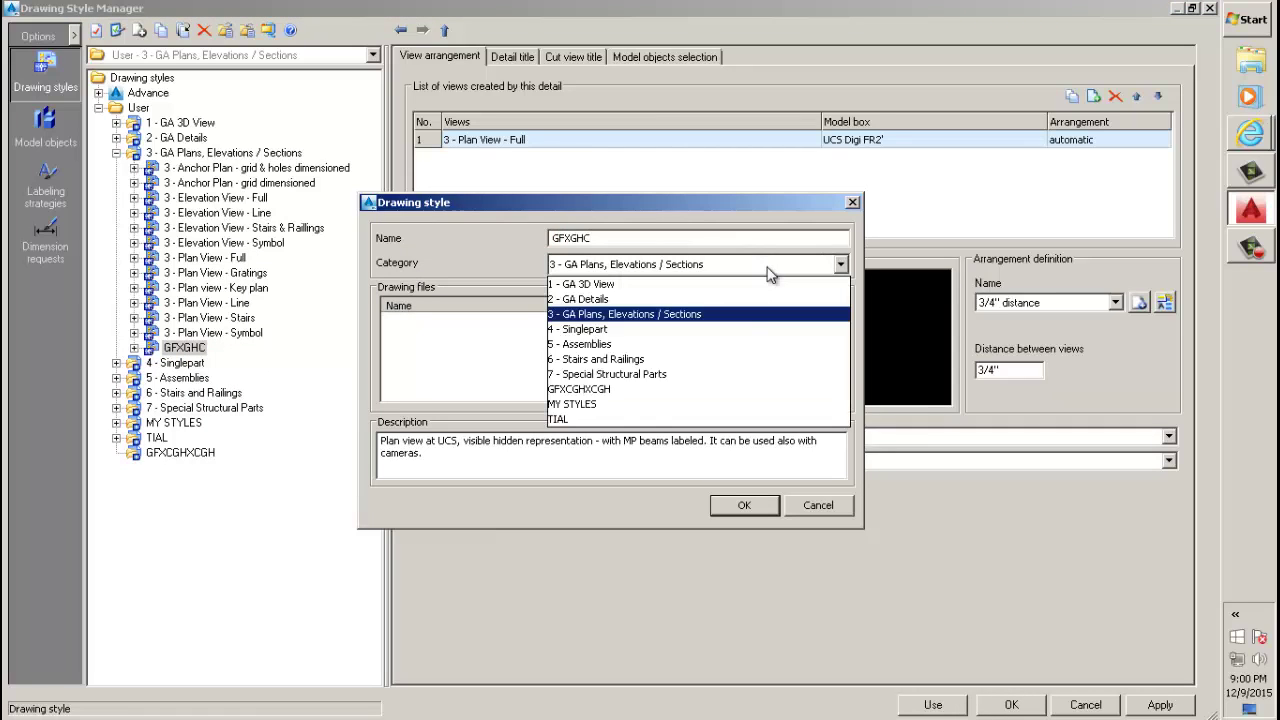
{"action": "left_click", "coordinate": [611, 390]}
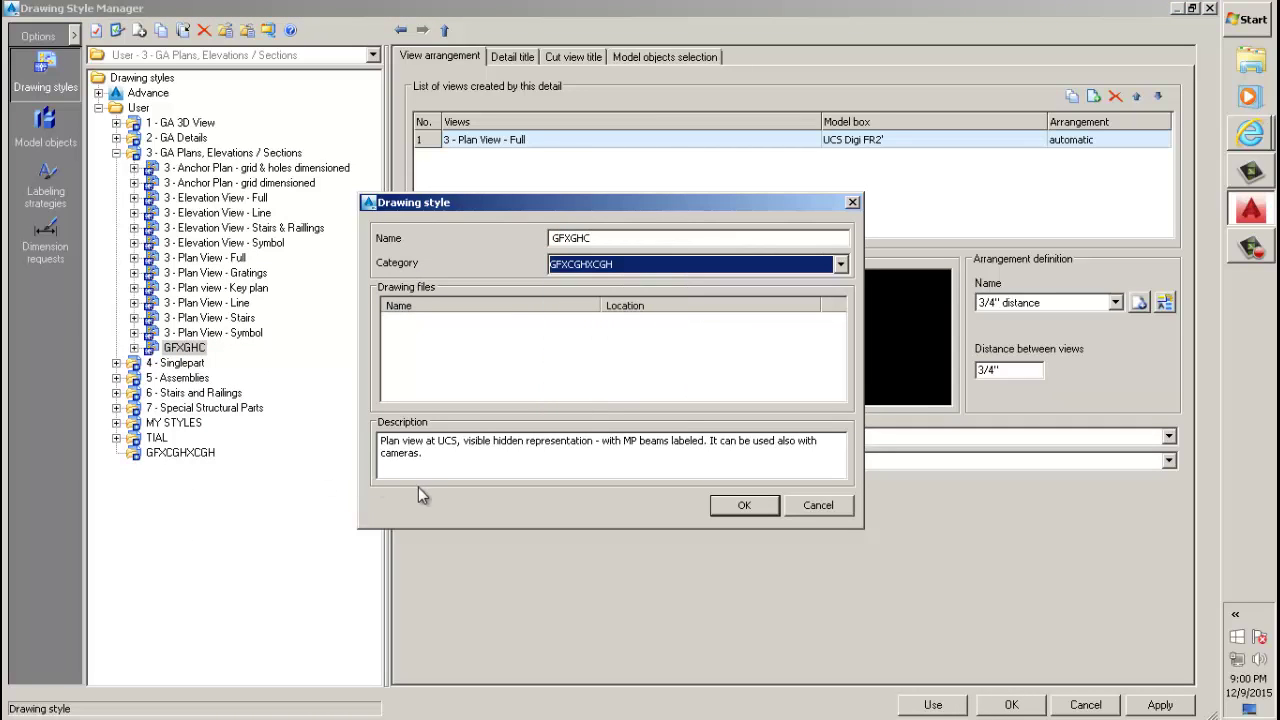
{"action": "left_click", "coordinate": [741, 503]}
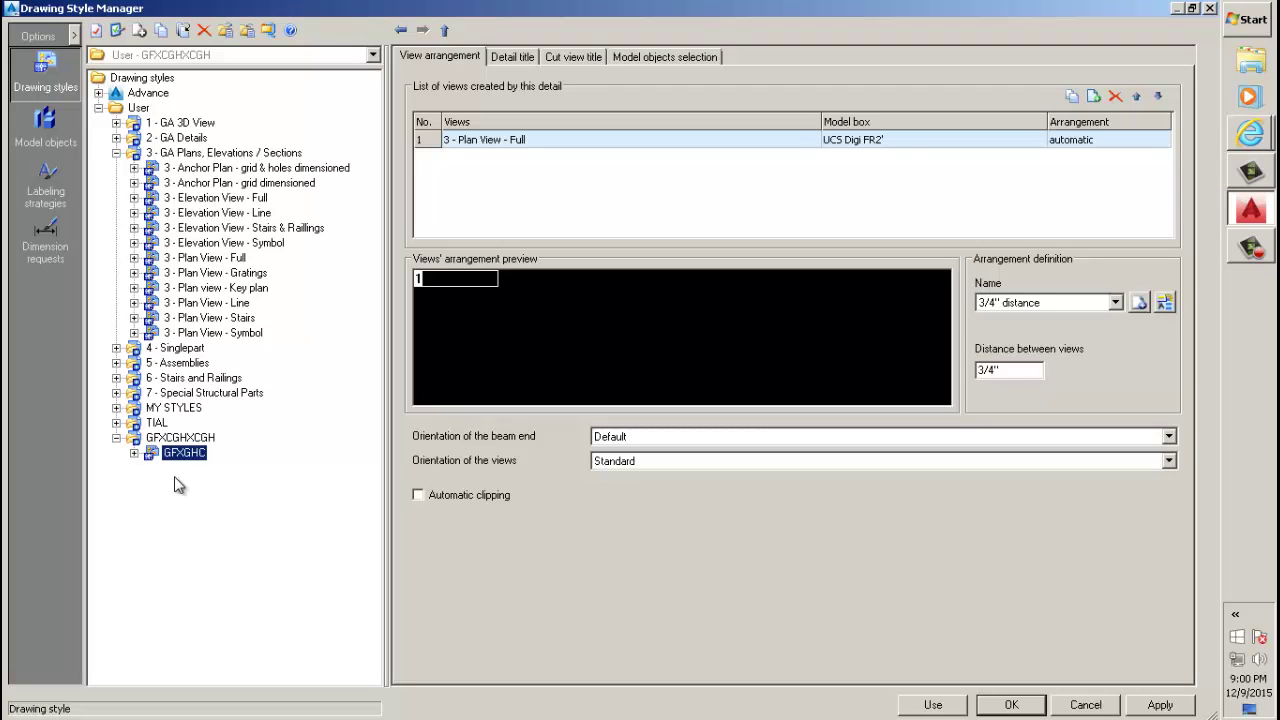
Create a copy of the 3 - Plan View - Full view inside the GFXGHC style, named DFYTFYJV.
{"action": "left_click", "coordinate": [177, 445]}
{"action": "left_click", "coordinate": [182, 452]}
{"action": "left_click", "coordinate": [134, 453]}
{"action": "left_click", "coordinate": [167, 469]}
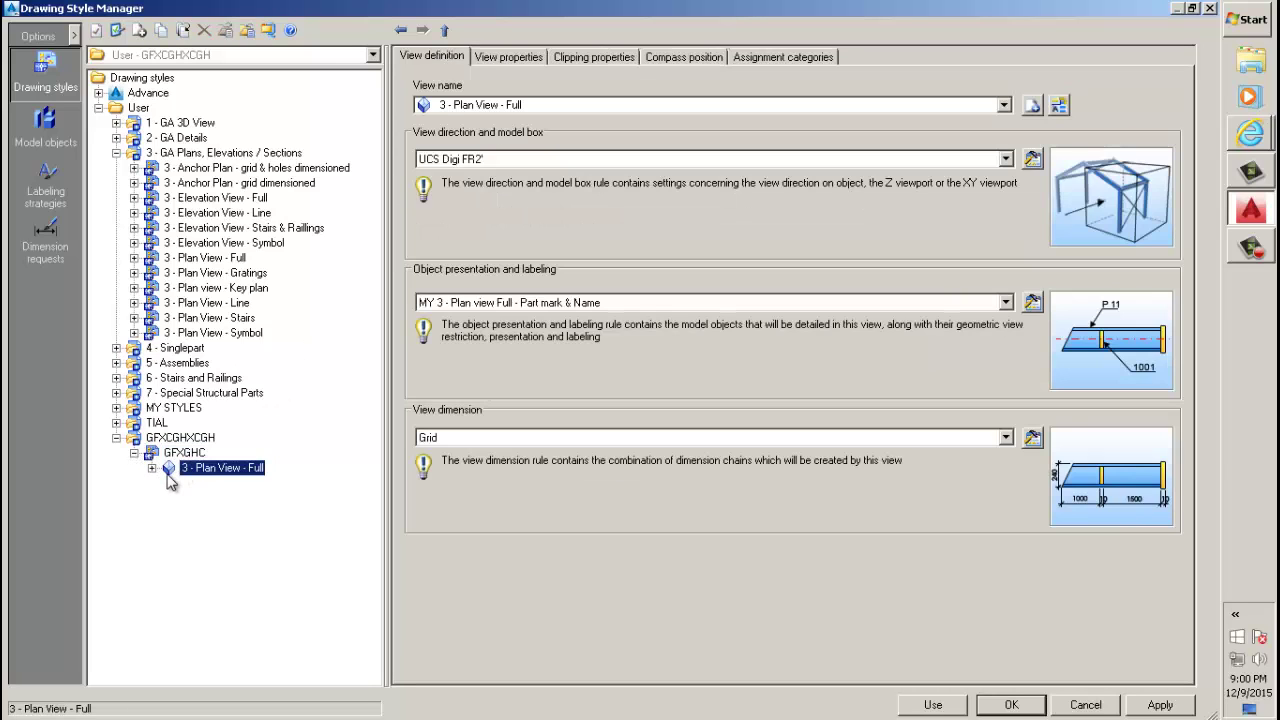
{"action": "left_click", "coordinate": [1033, 106]}
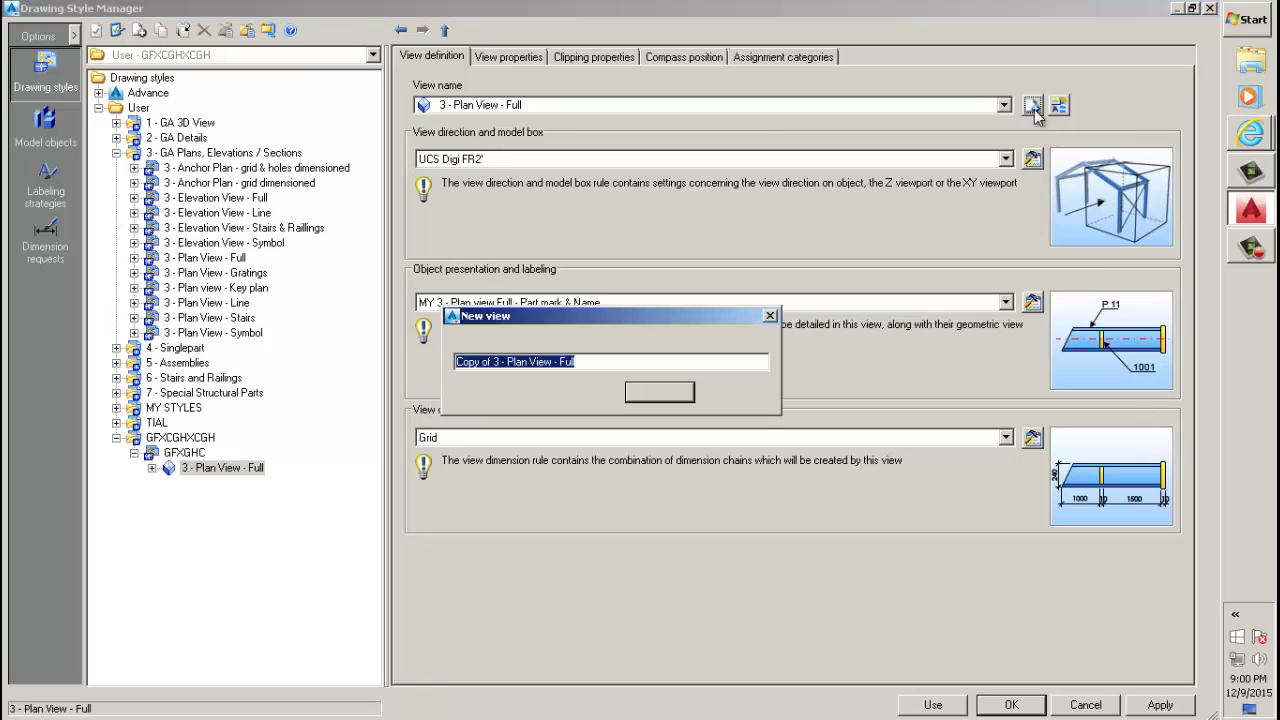
{"action": "type", "text": "DFYTFYJV"}
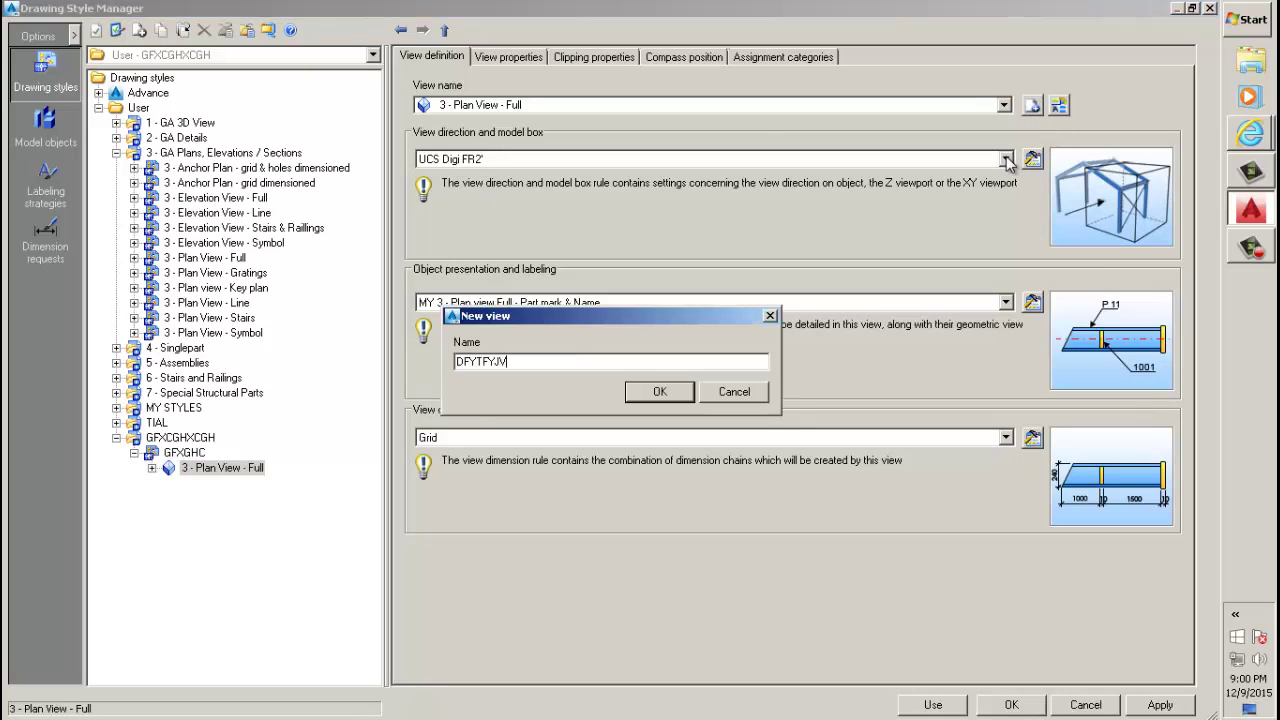
{"action": "left_click", "coordinate": [677, 395]}
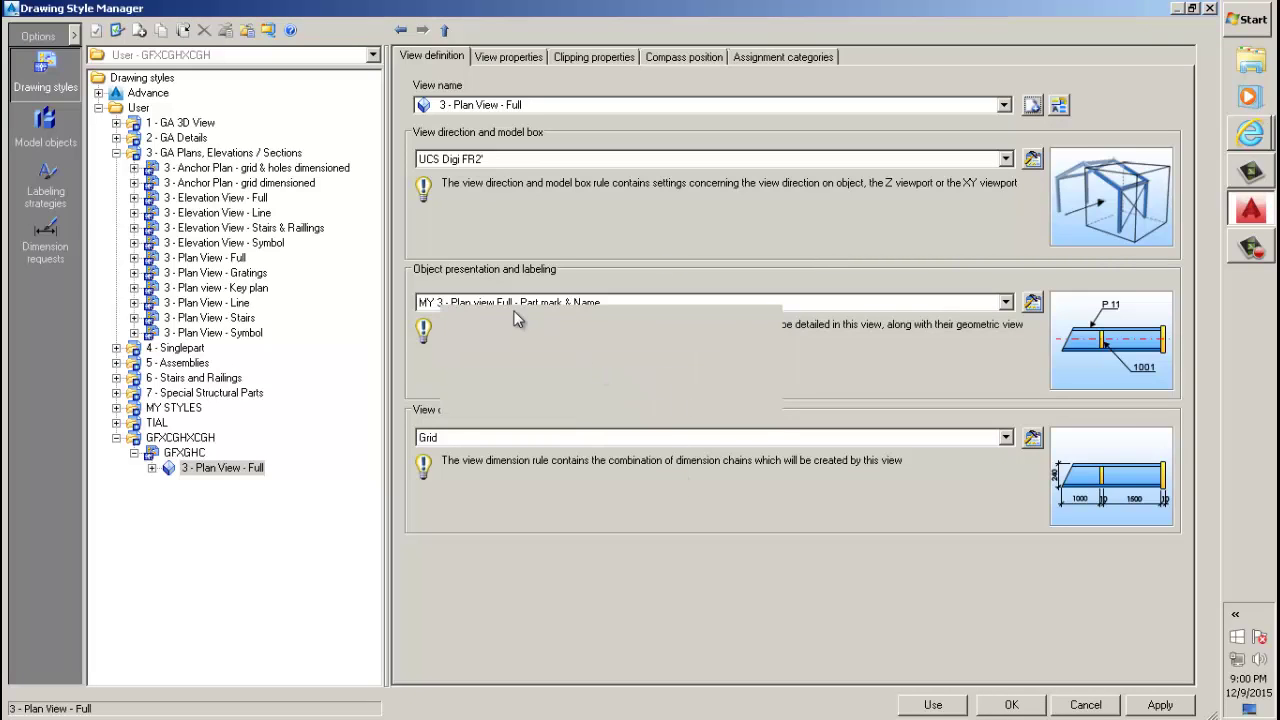
Review the view direction and model box, objects presentation and view dimensions of the DFYTFYJV view.
{"action": "left_click", "coordinate": [151, 468]}
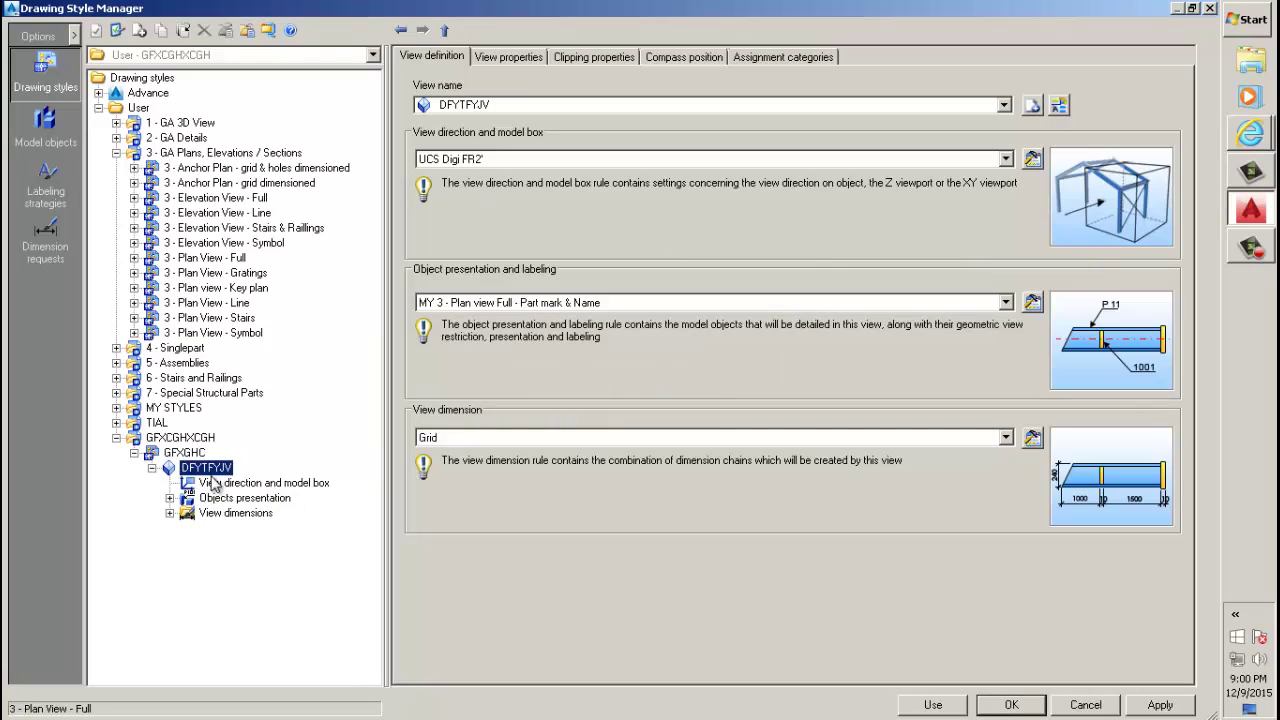
{"action": "left_click", "coordinate": [216, 484]}
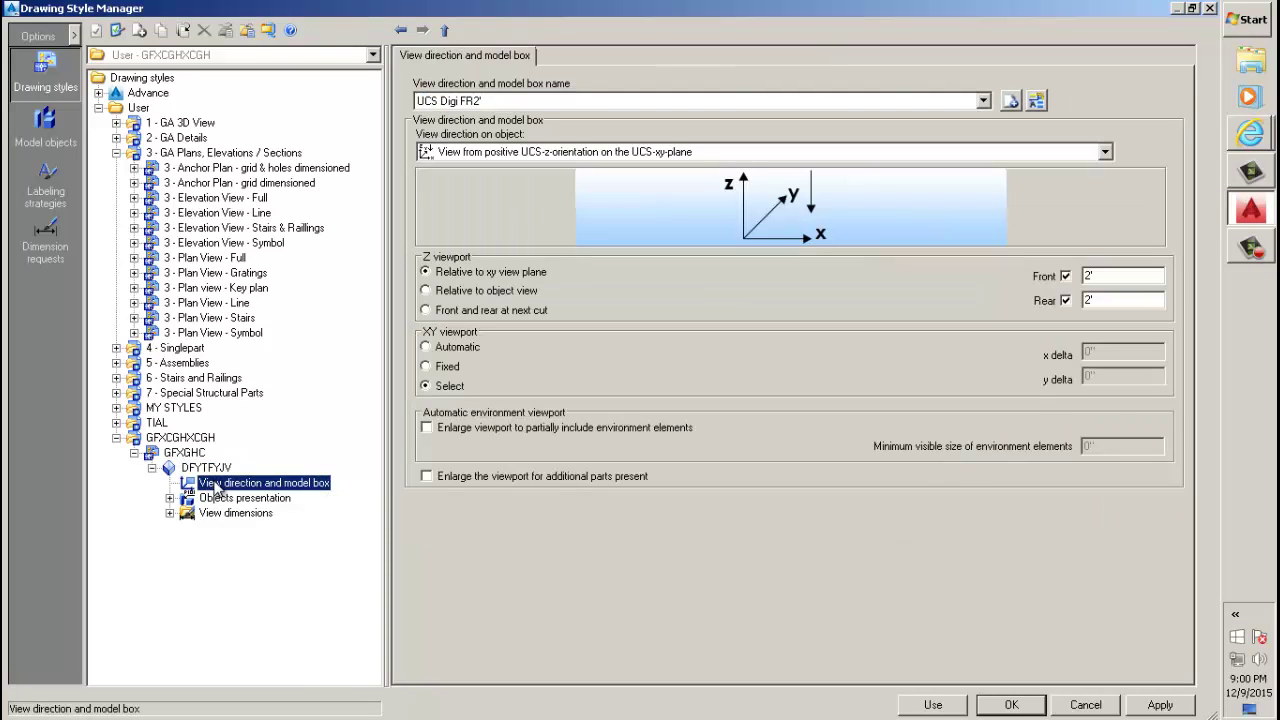
{"action": "left_click", "coordinate": [1012, 101]}
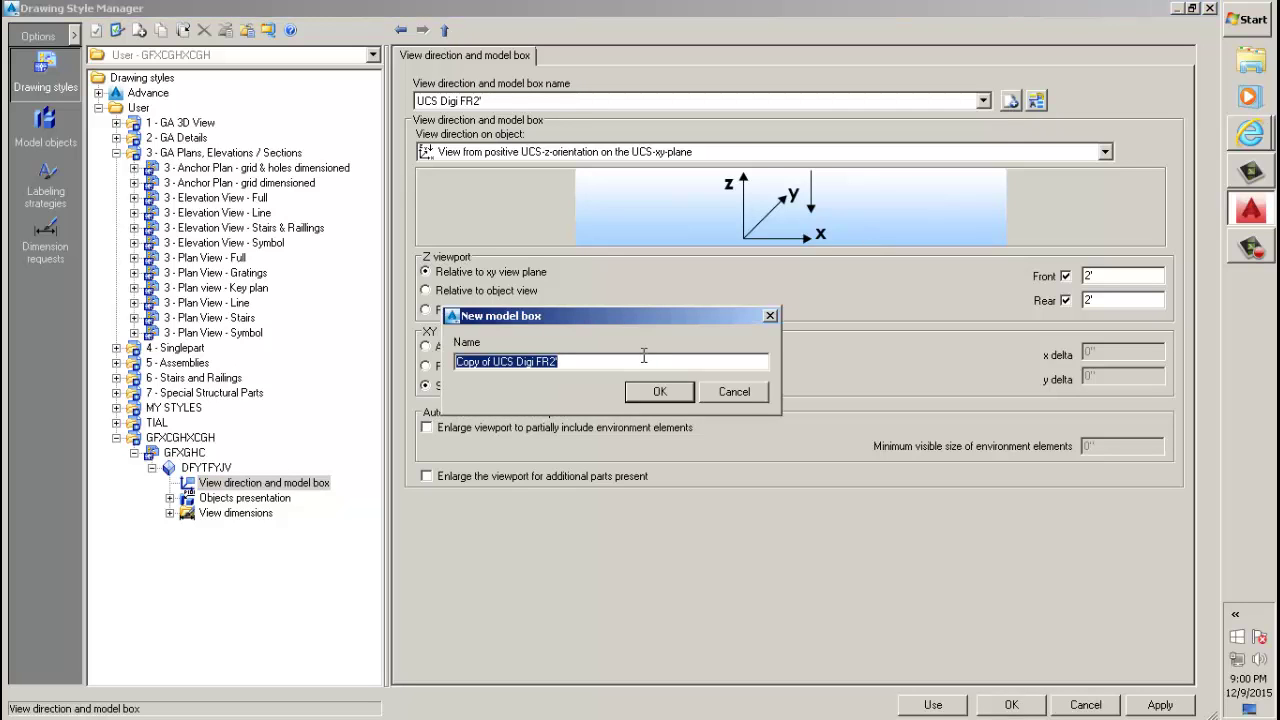
{"action": "left_click", "coordinate": [713, 394]}
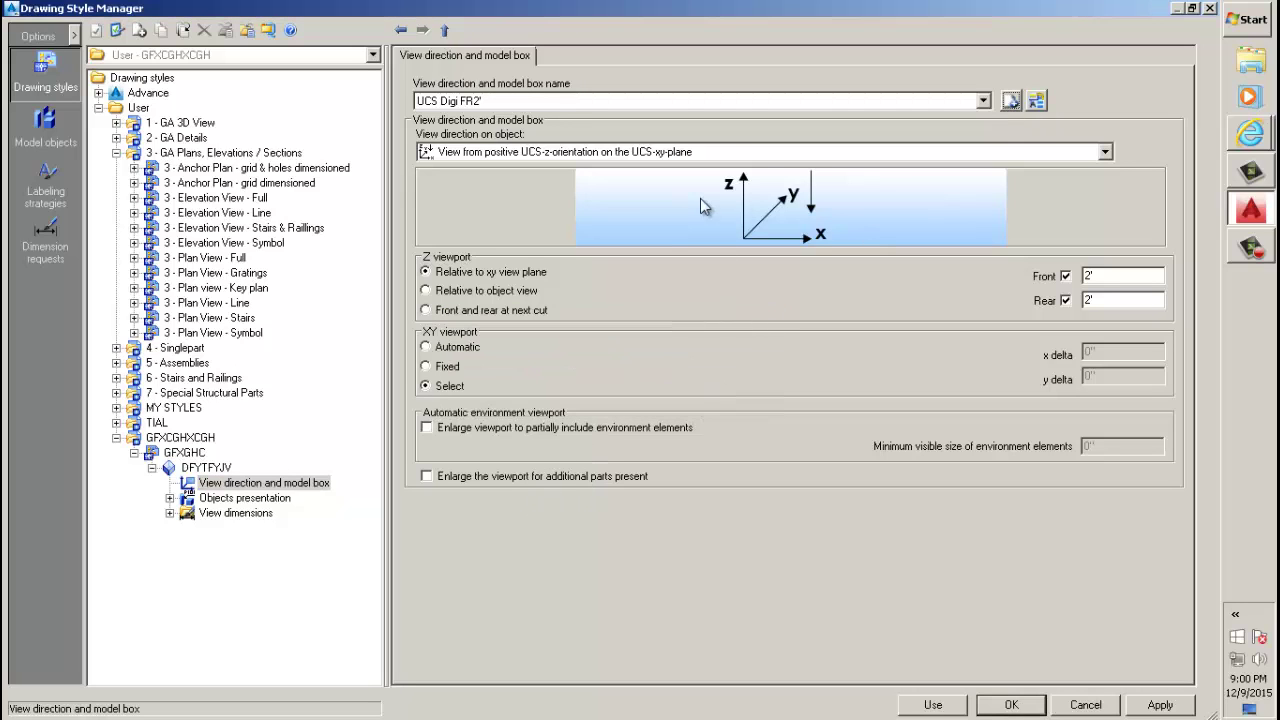
{"action": "left_click", "coordinate": [279, 500]}
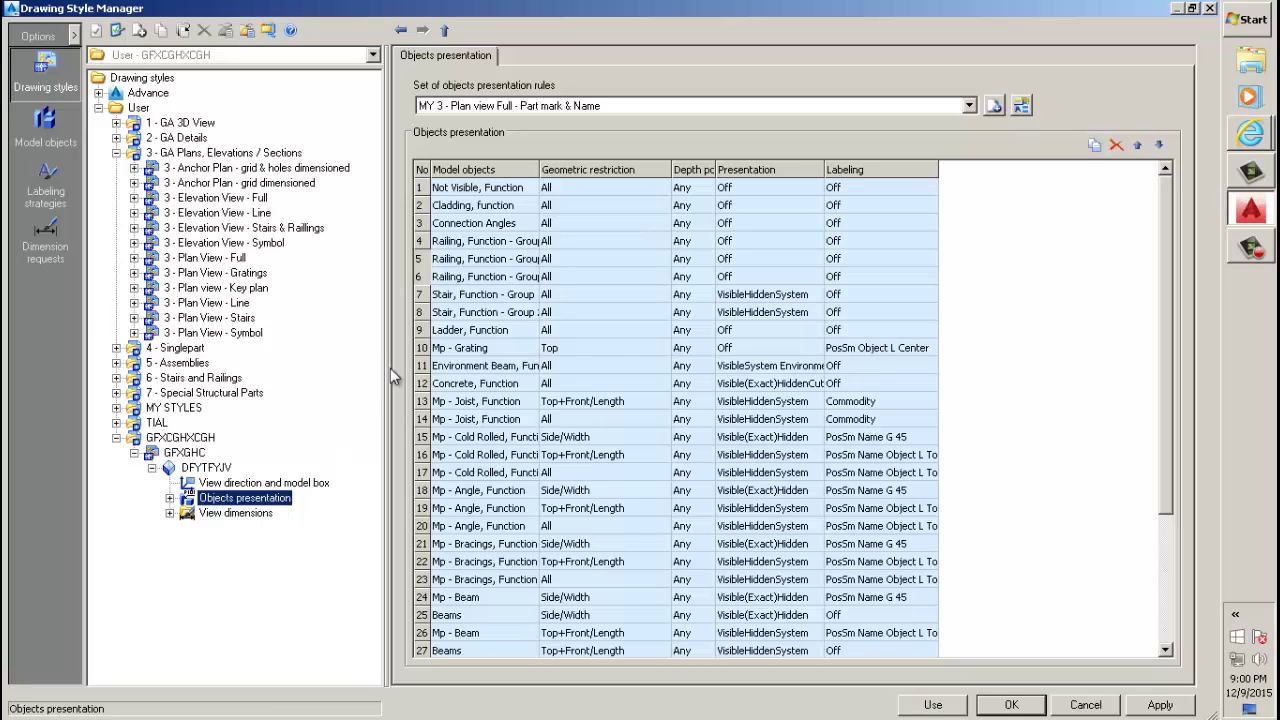
{"action": "left_click", "coordinate": [228, 516]}
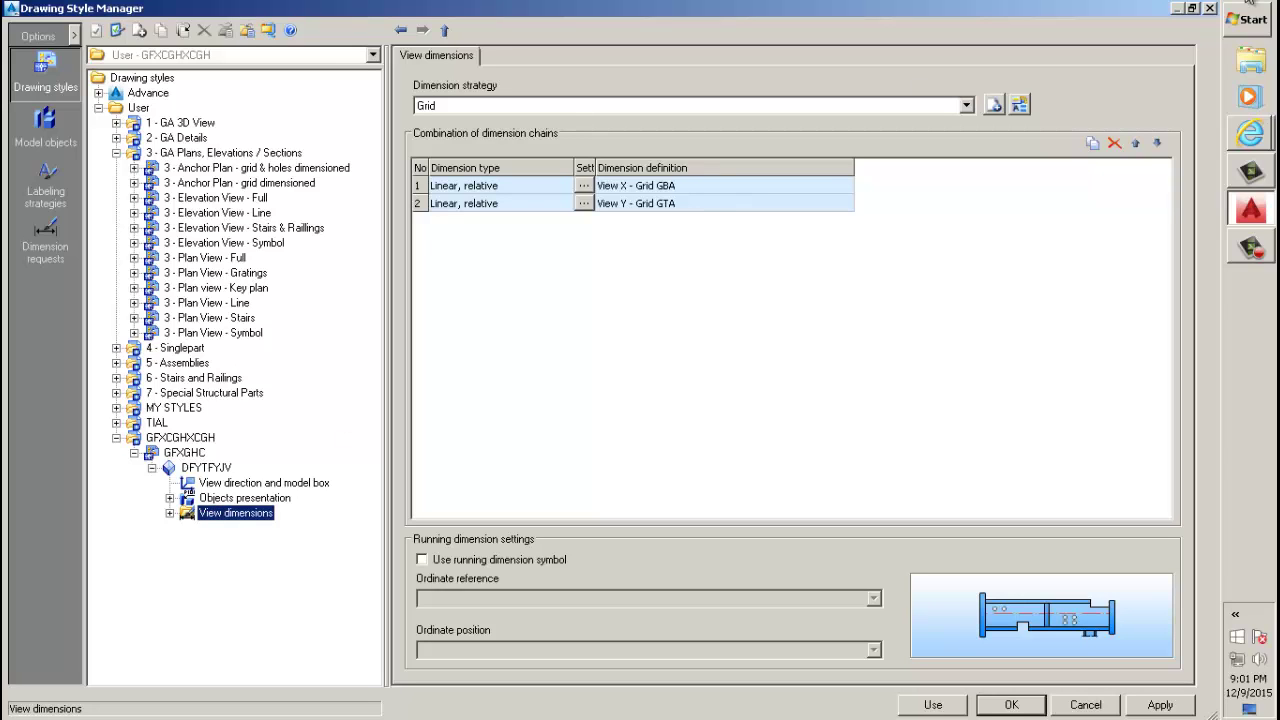
Switch to Internet Explorer and browse the non-stop drafting site's Advance Steel Users and Videos pages, ending on its home page.
{"action": "left_click", "coordinate": [1250, 132]}
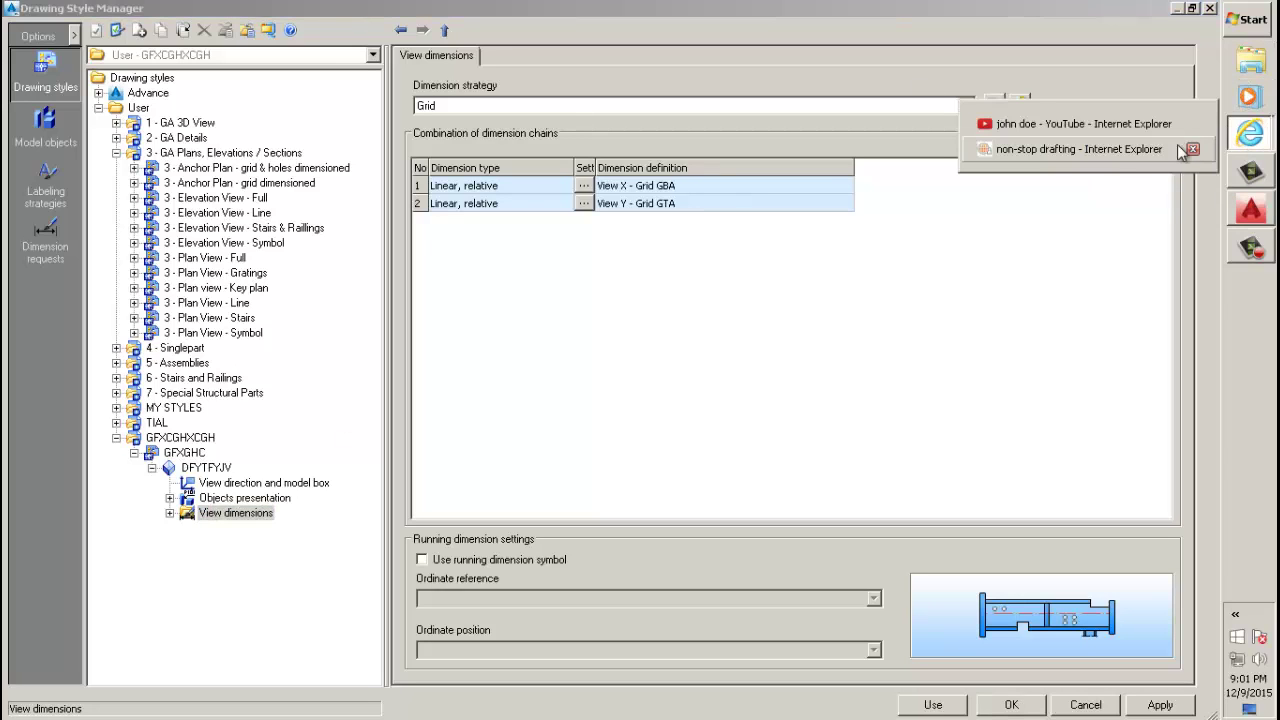
{"action": "left_click", "coordinate": [1087, 148]}
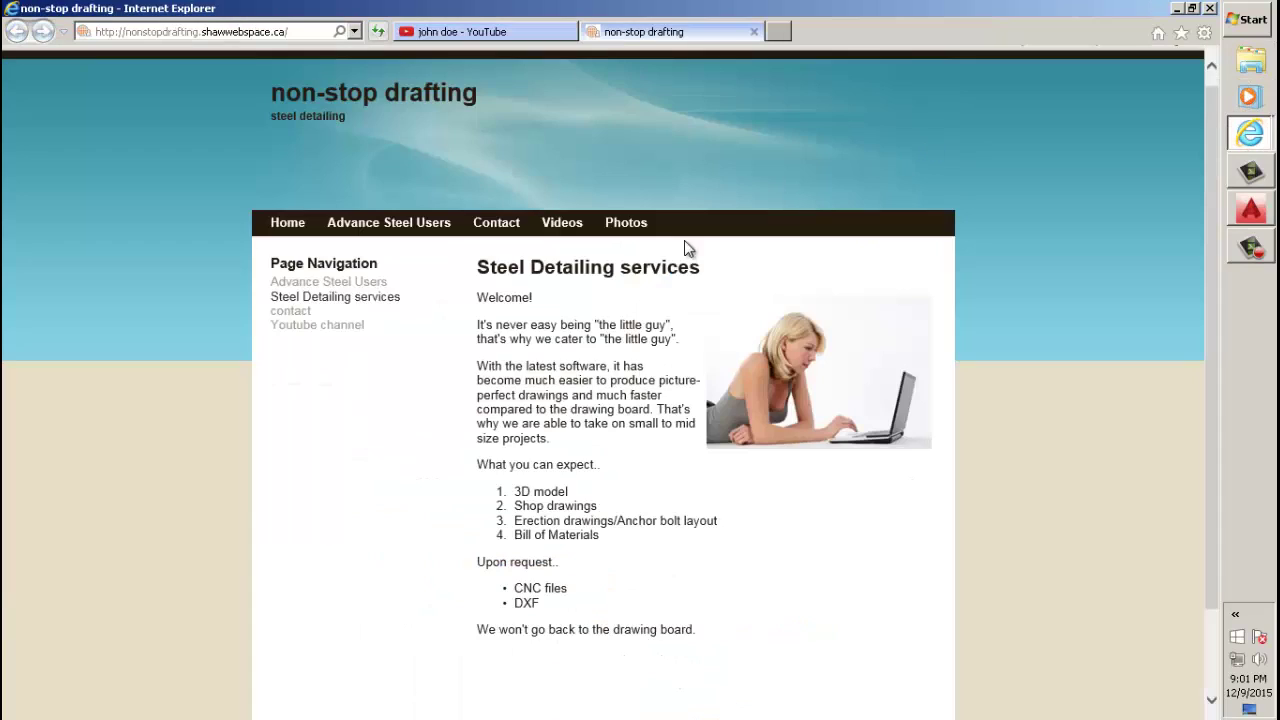
{"action": "left_click", "coordinate": [385, 224]}
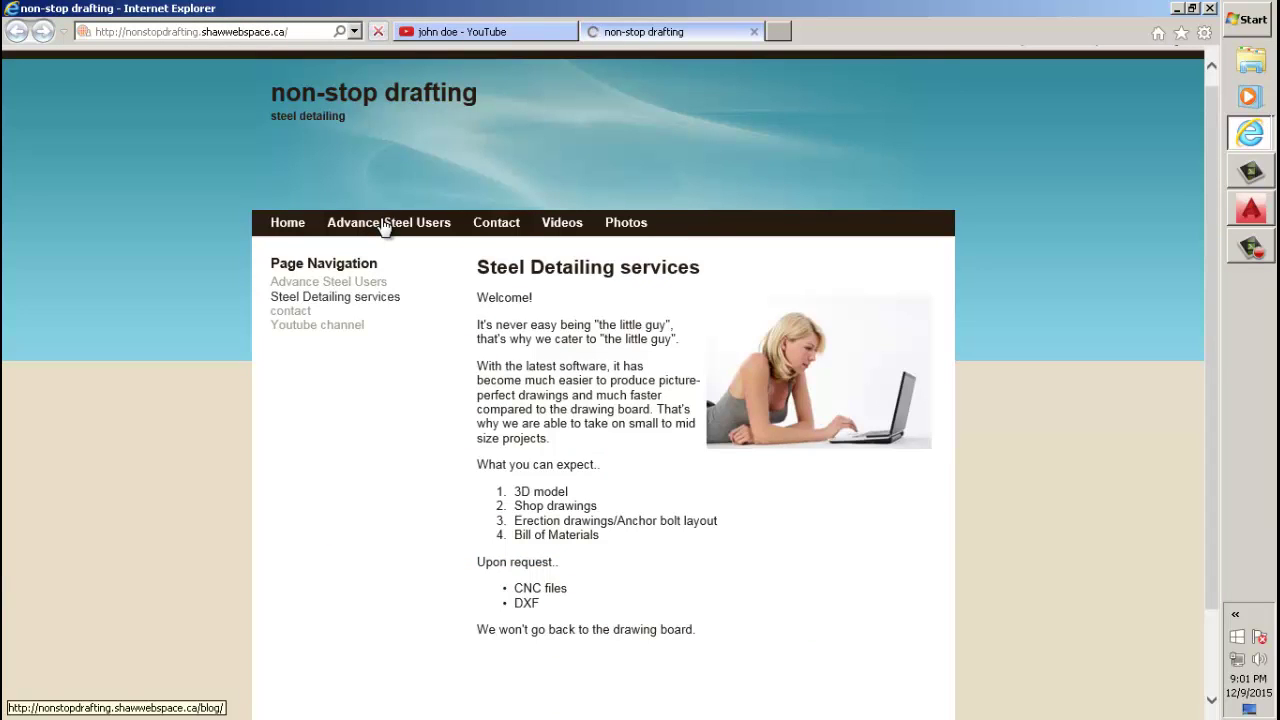
{"action": "left_click", "coordinate": [554, 238]}
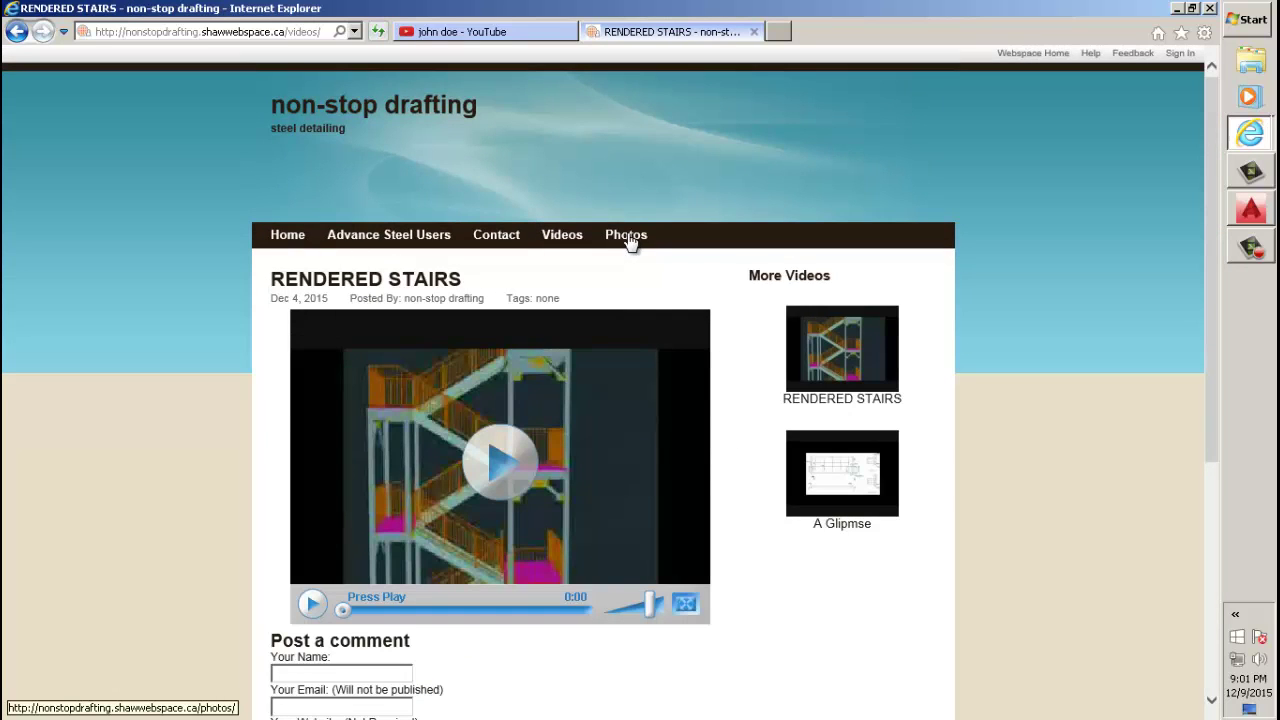
{"action": "left_click", "coordinate": [289, 235]}
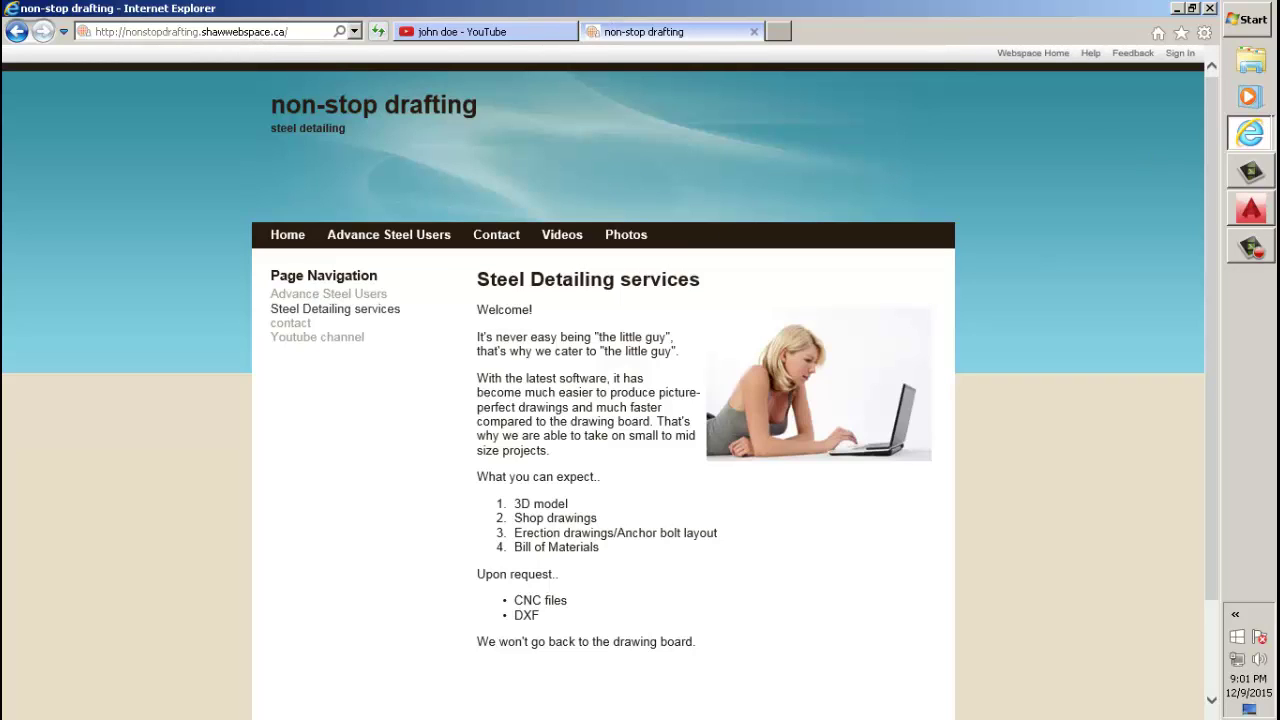
View the YouTube channel page in Internet Explorer and return to the Drawing Style Manager.
{"action": "left_click", "coordinate": [1251, 248]}
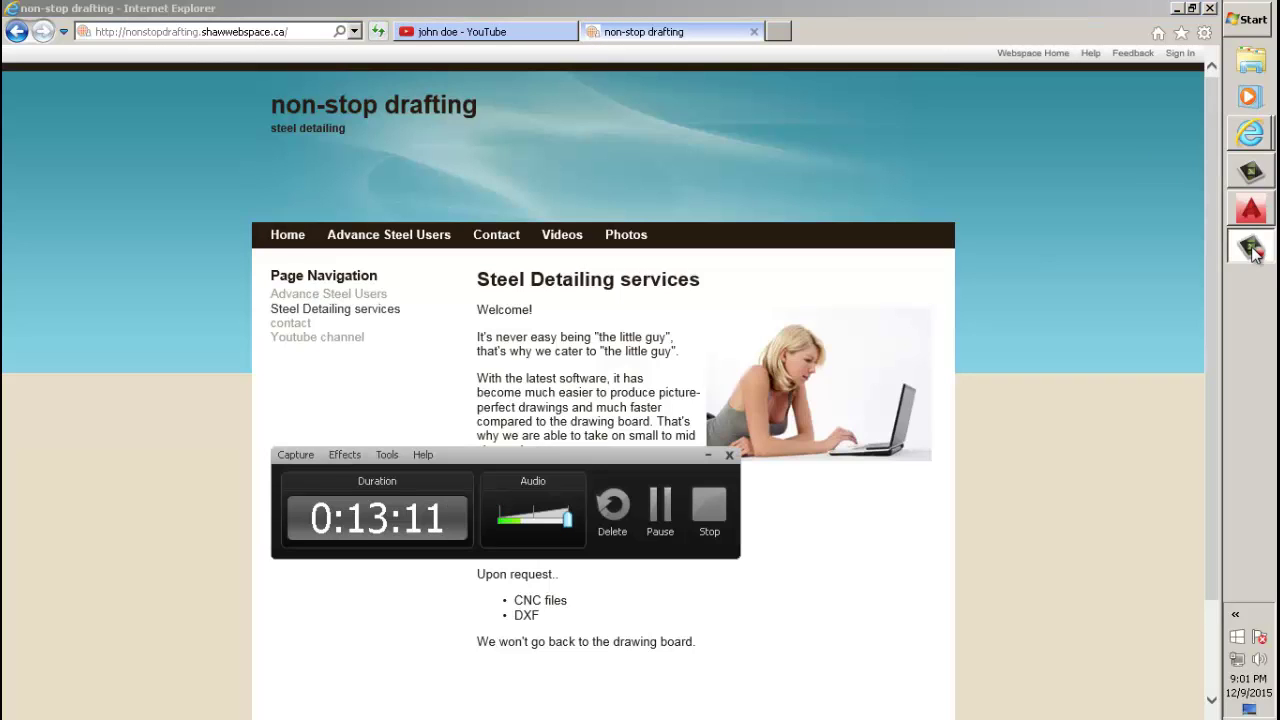
{"action": "mouse_move", "coordinate": [1257, 195]}
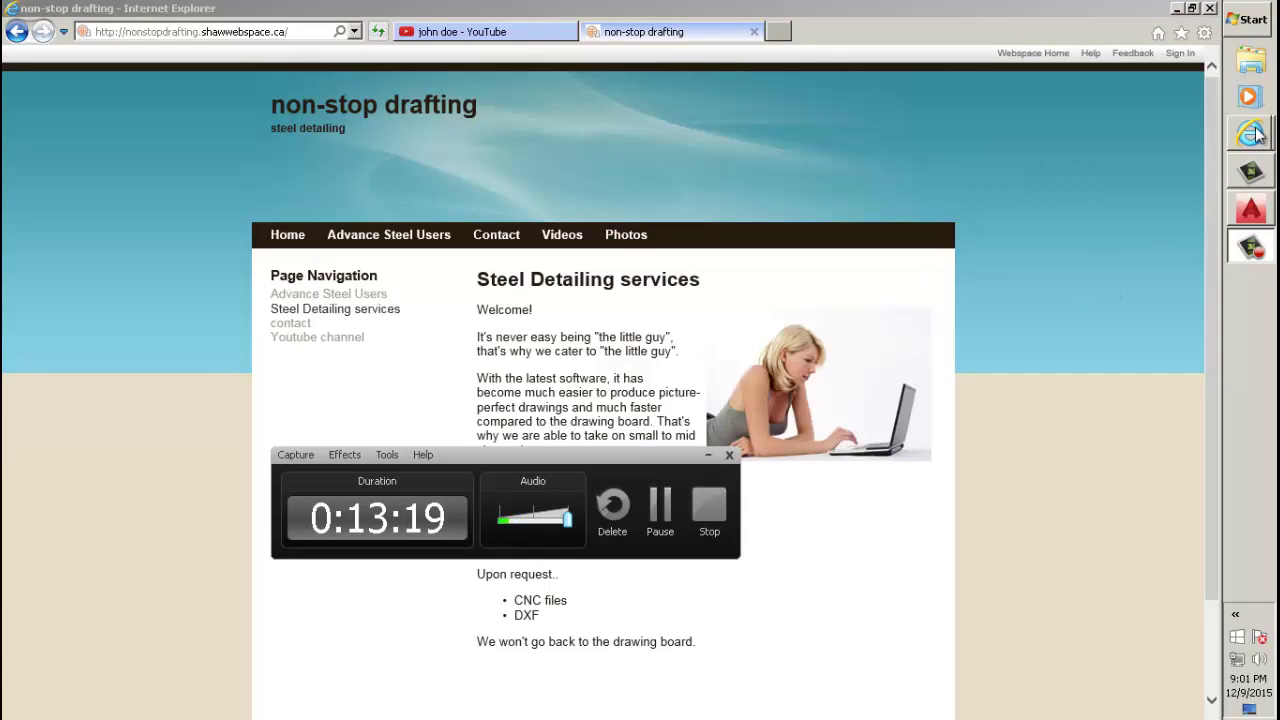
{"action": "mouse_move", "coordinate": [1247, 142]}
{"action": "left_click", "coordinate": [1078, 123]}
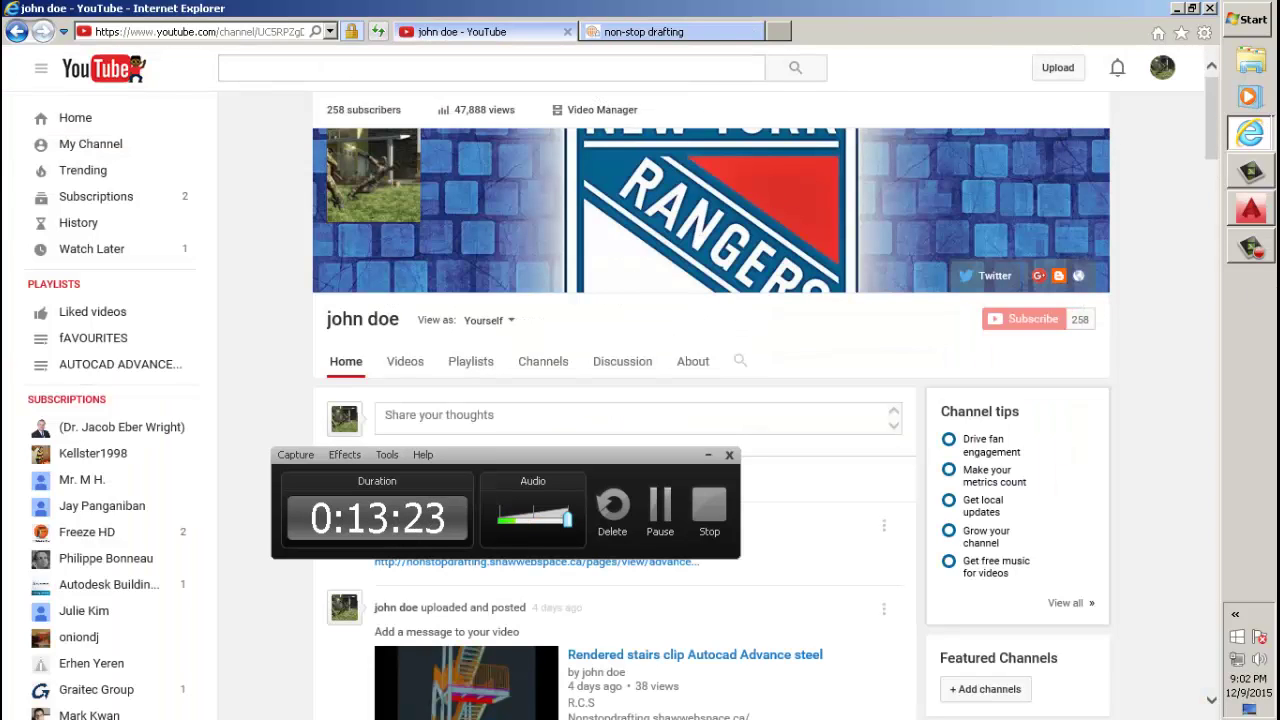
{"action": "left_click", "coordinate": [1263, 243]}
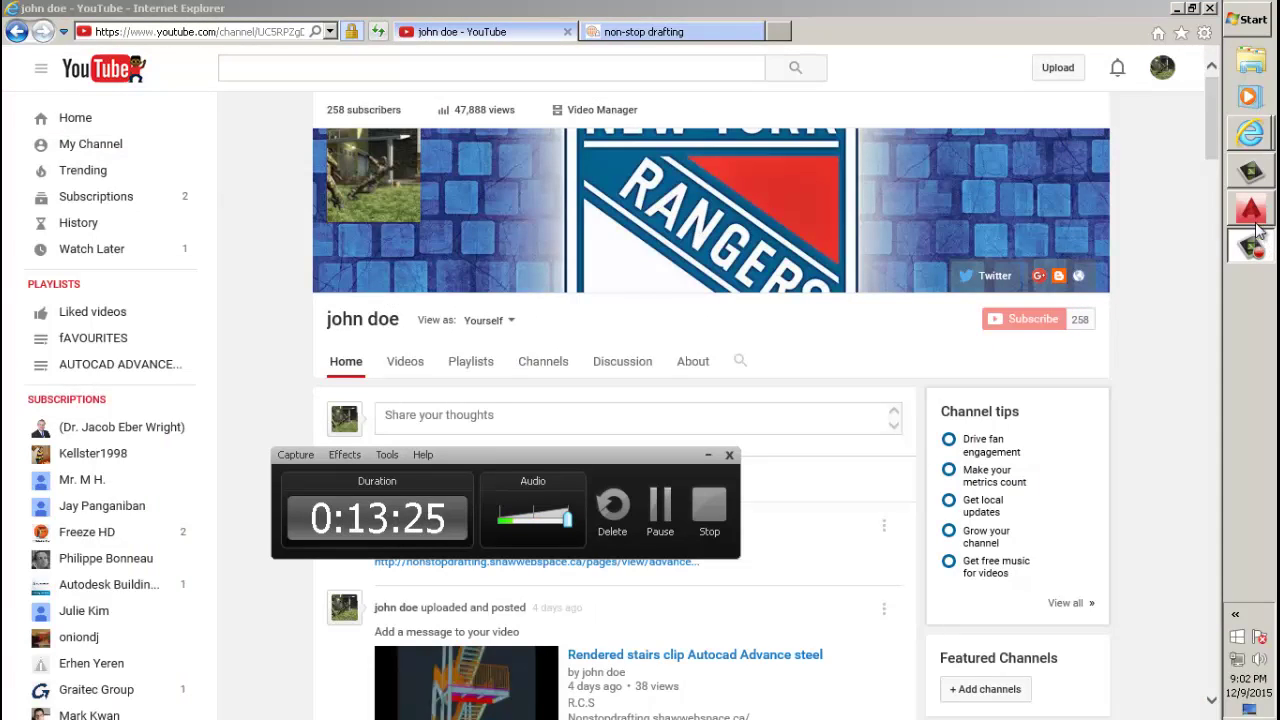
{"action": "left_click", "coordinate": [1250, 210]}
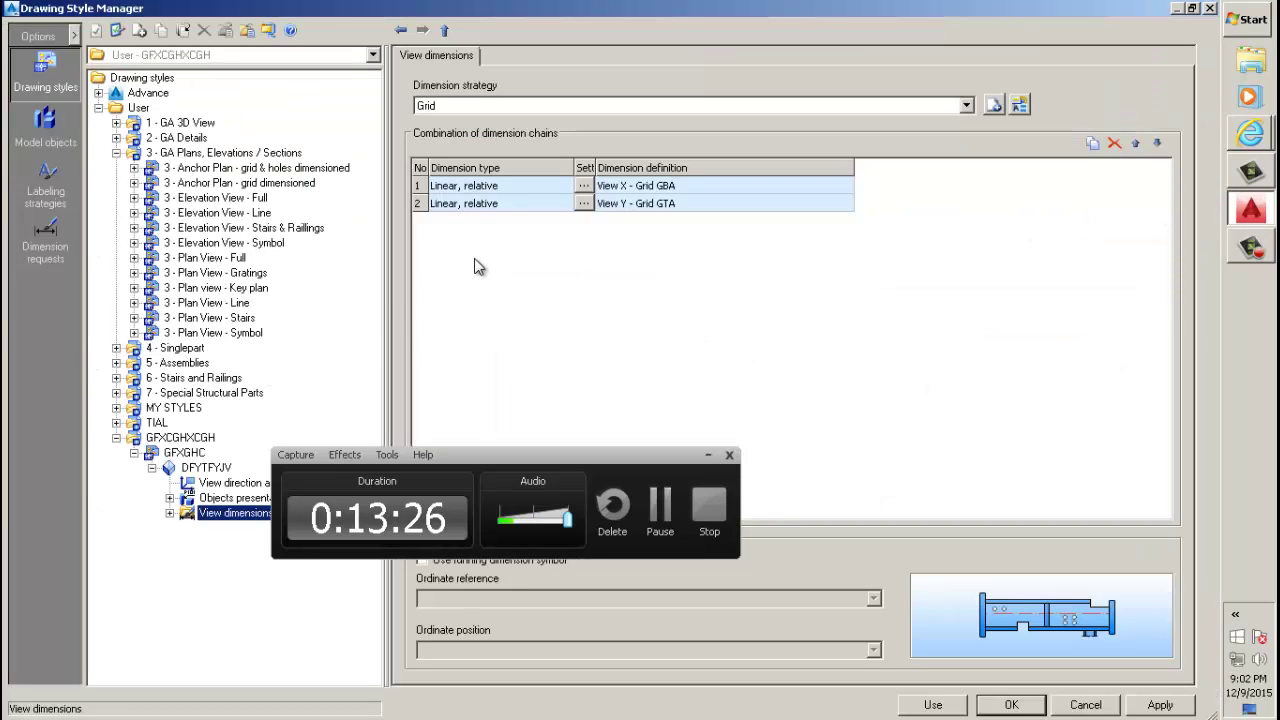